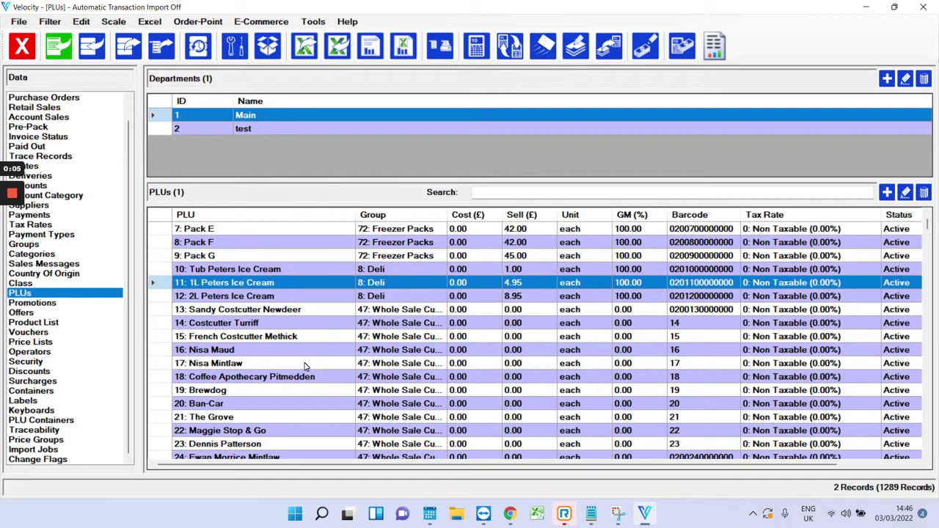
# Step: Scroll the product list and select the HOT PIE and Tart Jelly product rows
pyautogui.scroll(-1, 407, 433)
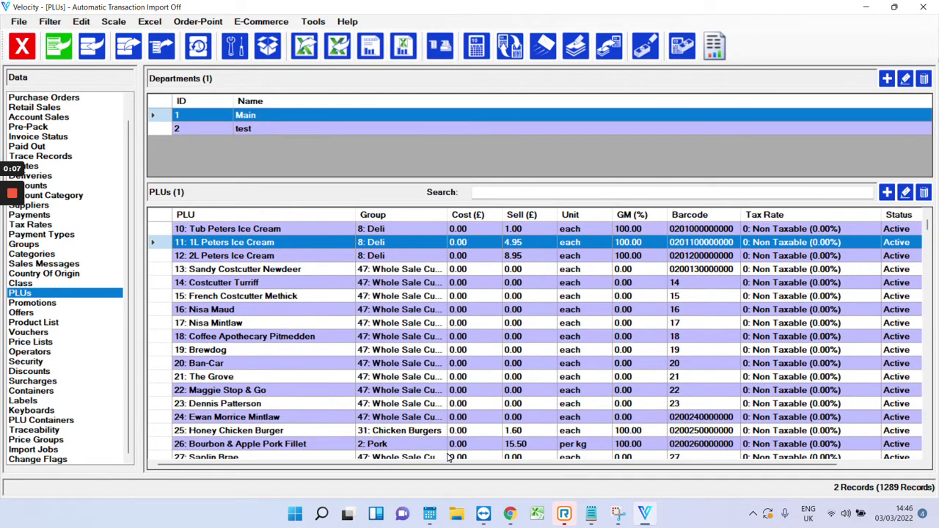
pyautogui.scroll(-5, 319, 300)
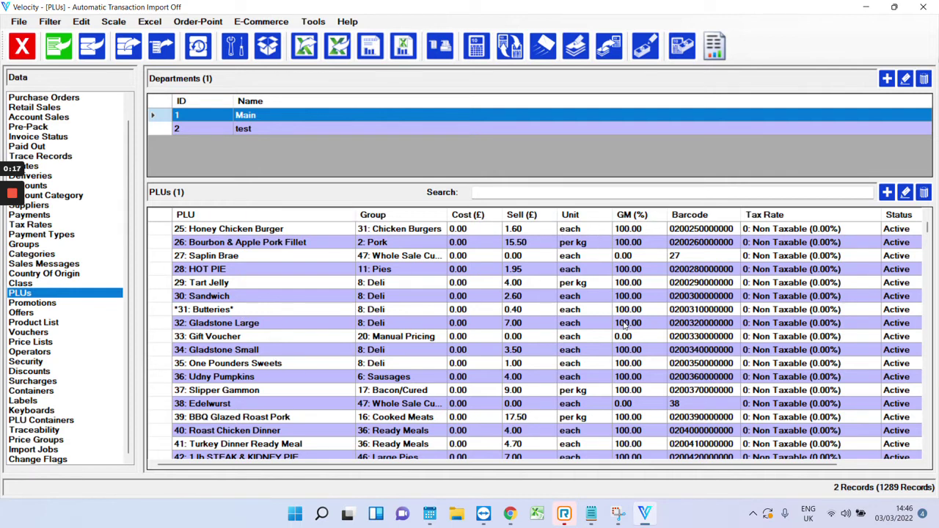
pyautogui.click(382, 273)
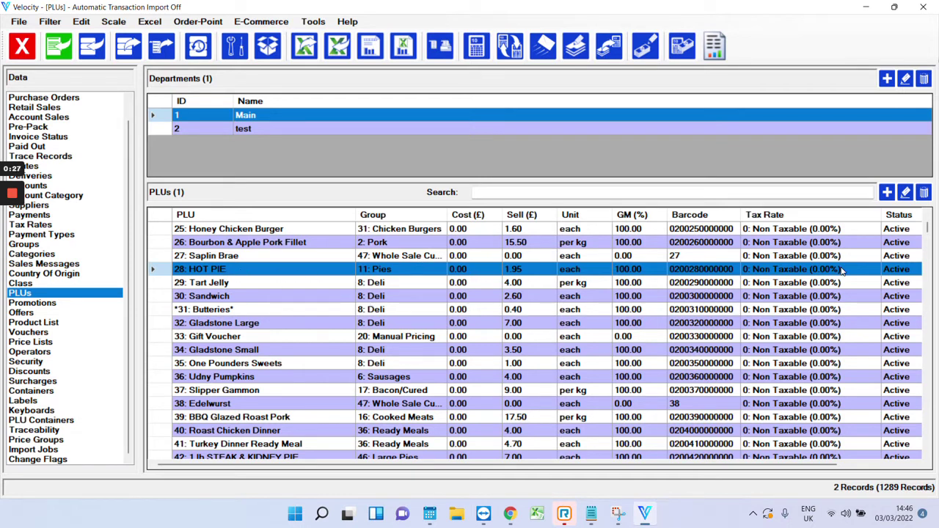
pyautogui.click(586, 284)
pyautogui.click(588, 268)
# Step: Switch between the test and Main departments to compare their product lists
pyautogui.click(268, 130)
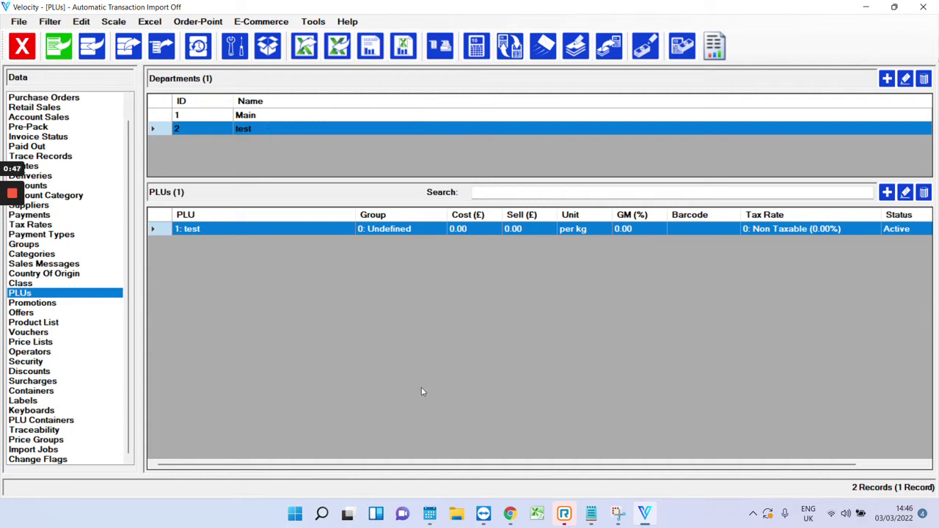
pyautogui.click(293, 116)
pyautogui.click(301, 129)
pyautogui.click(312, 116)
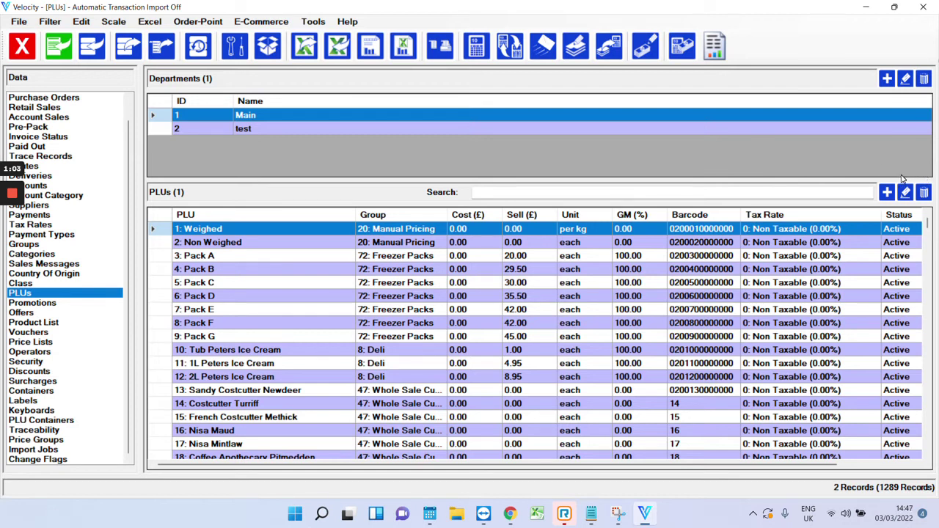
# Step: Create department ID 3 with the name 'department test'
pyautogui.click(887, 79)
pyautogui.click(259, 55)
pyautogui.write('d')
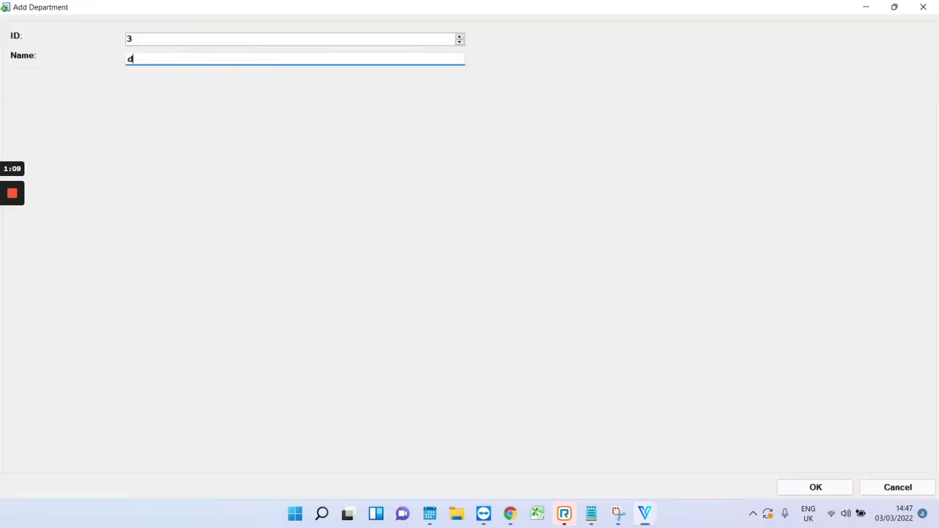
pyautogui.write('epartment test')
pyautogui.click(791, 487)
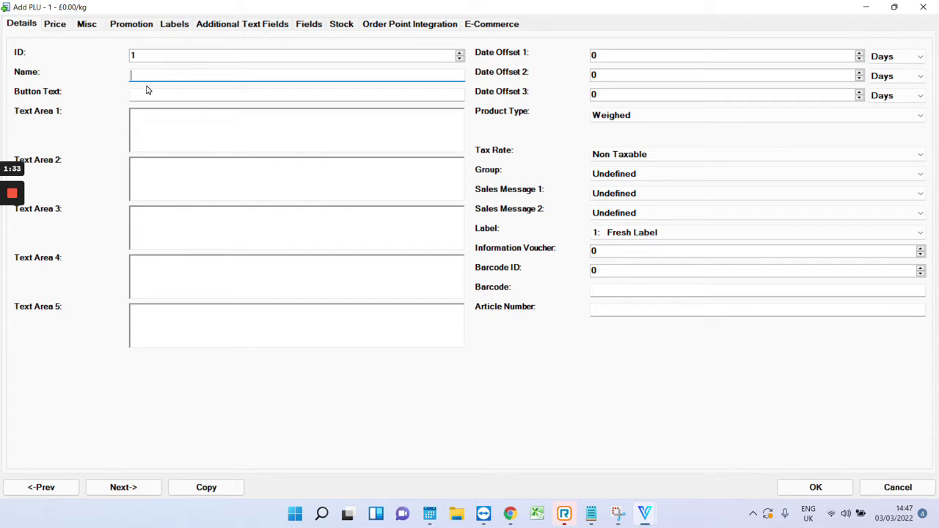
# Step: Name PLU 1 'apples', auto-filling its button text, and start editing Text Area 2
pyautogui.write('apples')
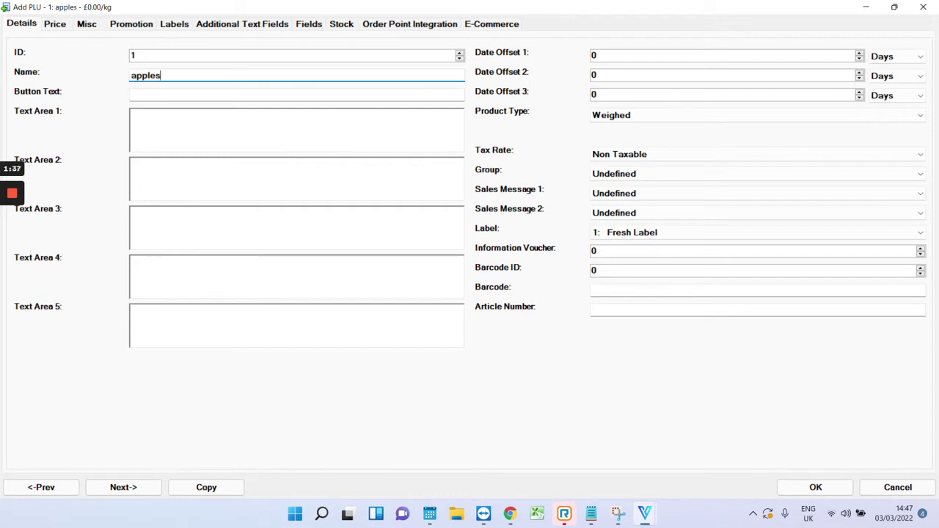
pyautogui.click(161, 95)
pyautogui.click(132, 163)
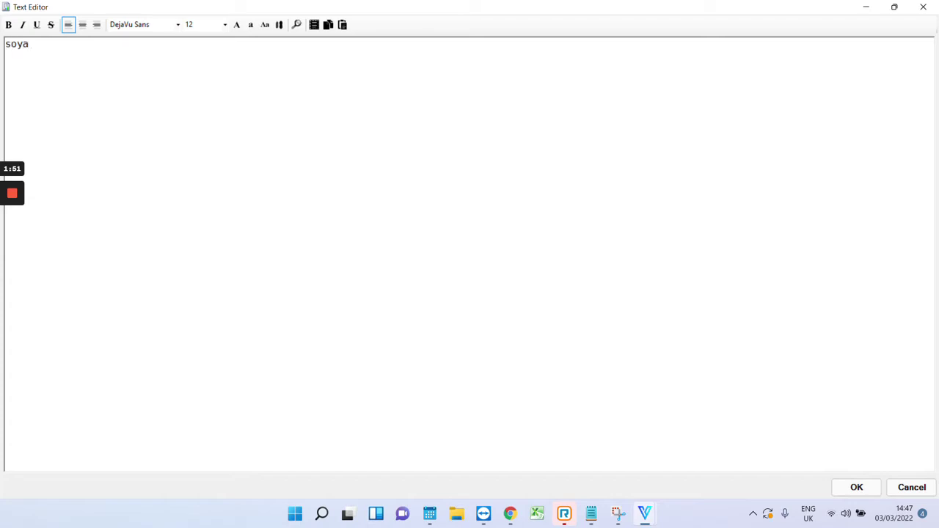
# Step: Enter 'soya water milk' in Text Area 2 with soya and milk highlighted bold as allergens
pyautogui.write('water milk')
pyautogui.click(280, 27)
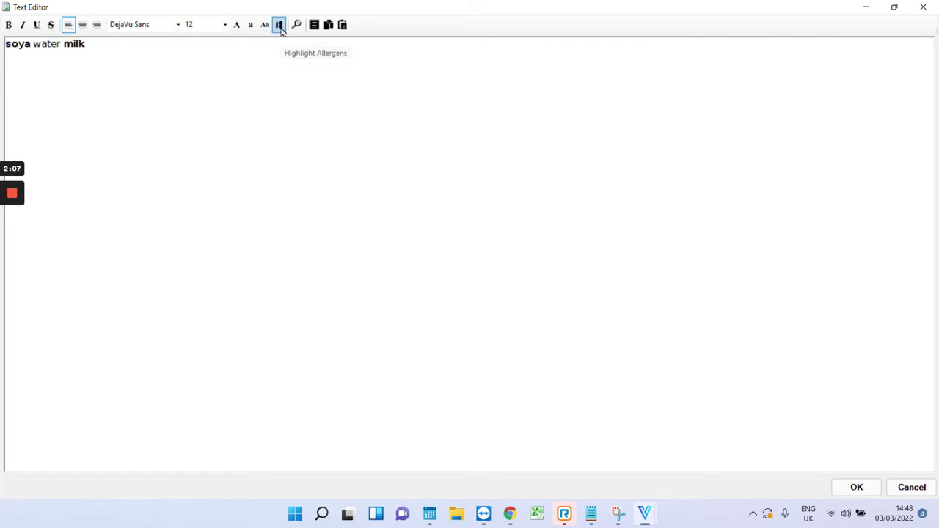
pyautogui.hotkey('ctrl', 'a')
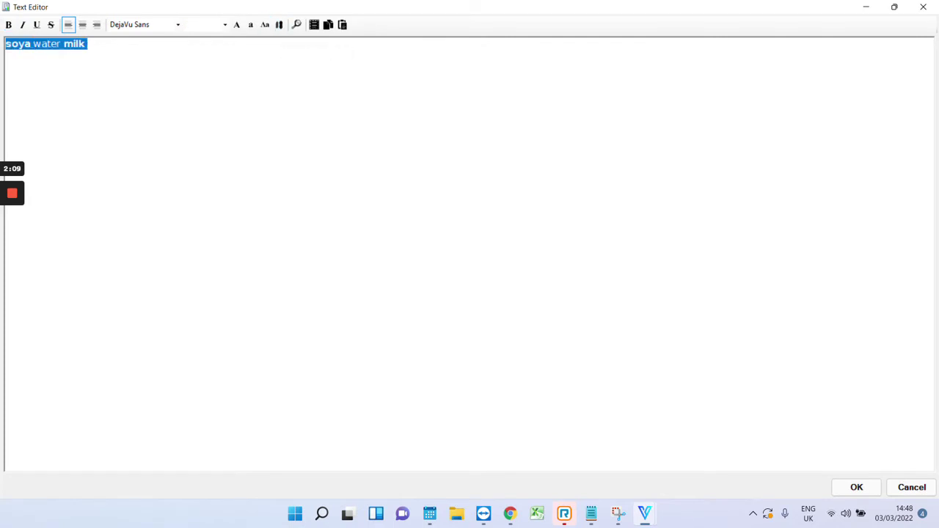
pyautogui.click(85, 44)
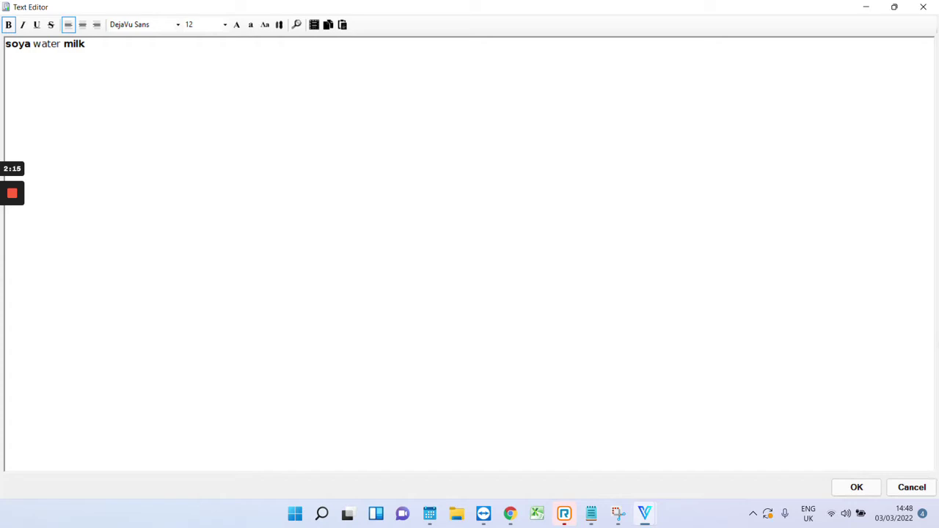
pyautogui.click(862, 488)
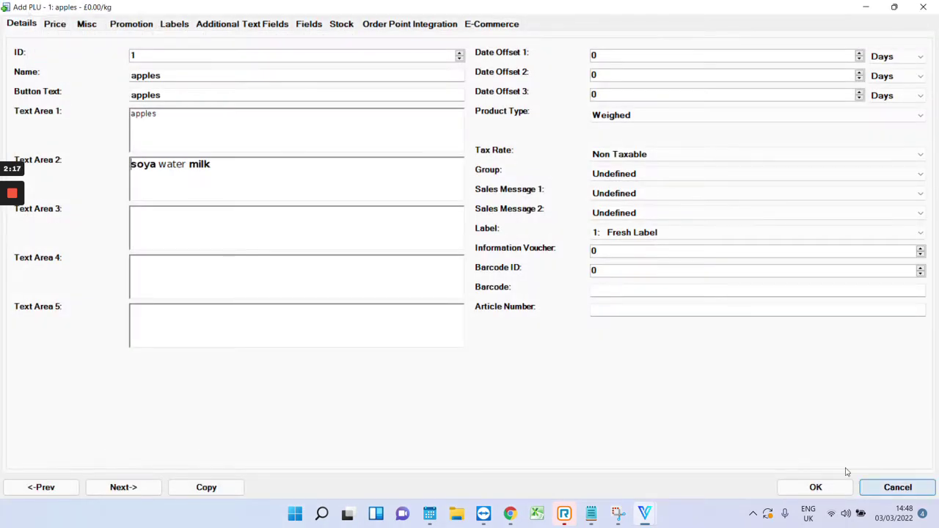
# Step: Set the apples PLU's Date Offset 1 to 7
pyautogui.click(618, 55)
pyautogui.click(595, 55)
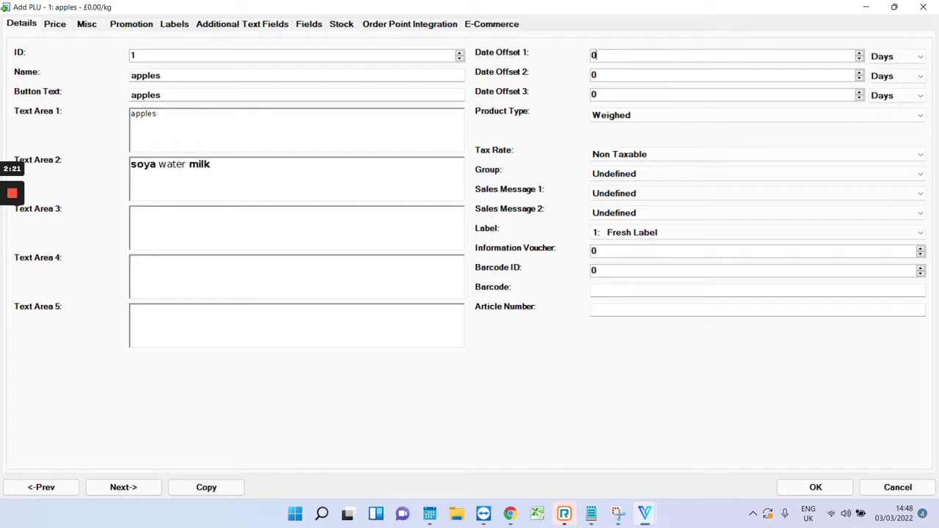
pyautogui.doubleClick(594, 55)
pyautogui.write('7')
pyautogui.press('Tab')
# Step: Check product type Weighed, tax rate Non Taxable and group Undefined, and the barcode field
pyautogui.click(624, 121)
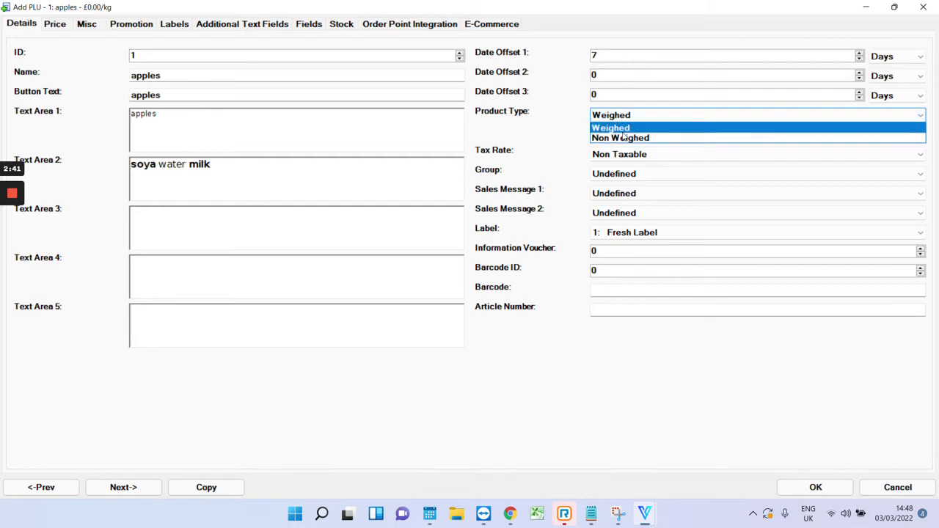
pyautogui.click(616, 155)
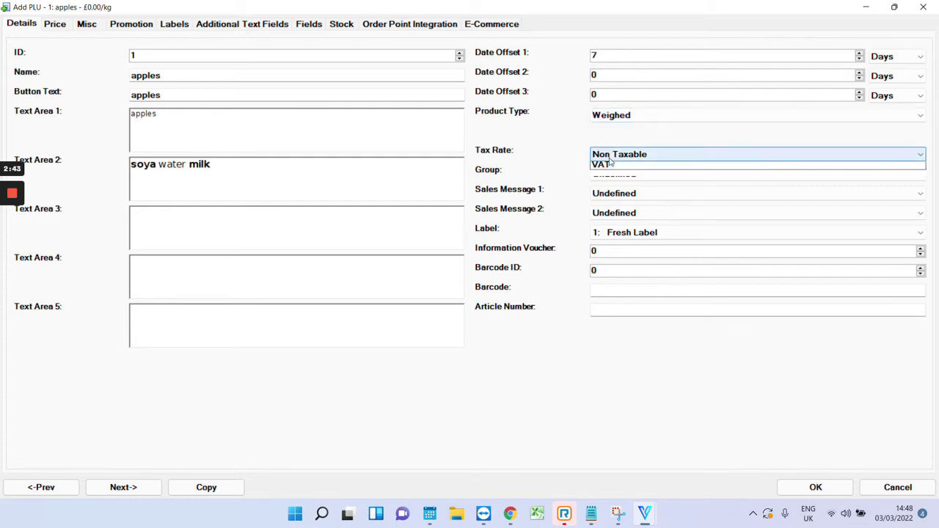
pyautogui.click(620, 167)
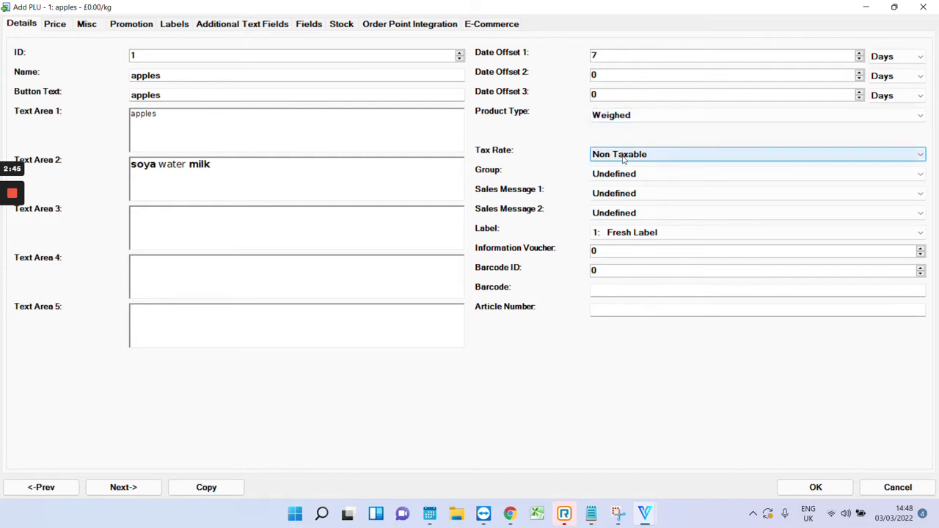
pyautogui.click(631, 178)
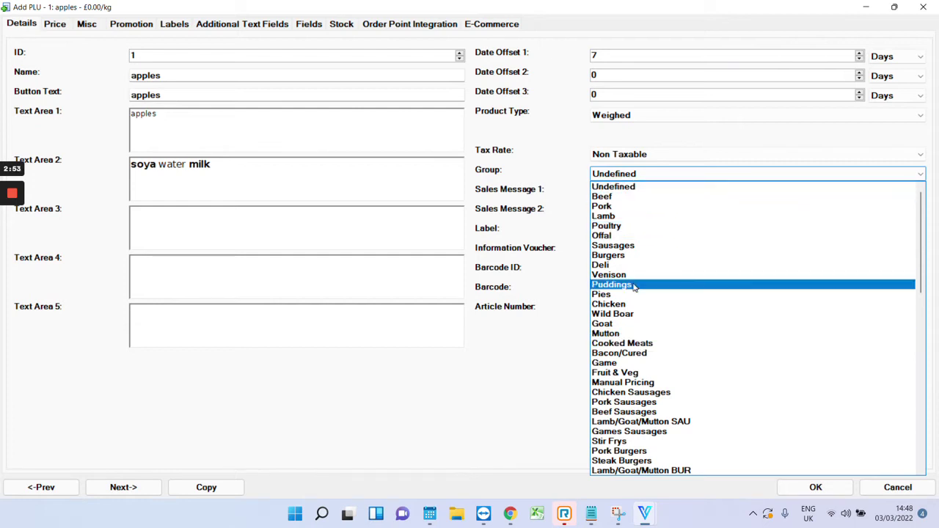
pyautogui.click(321, 367)
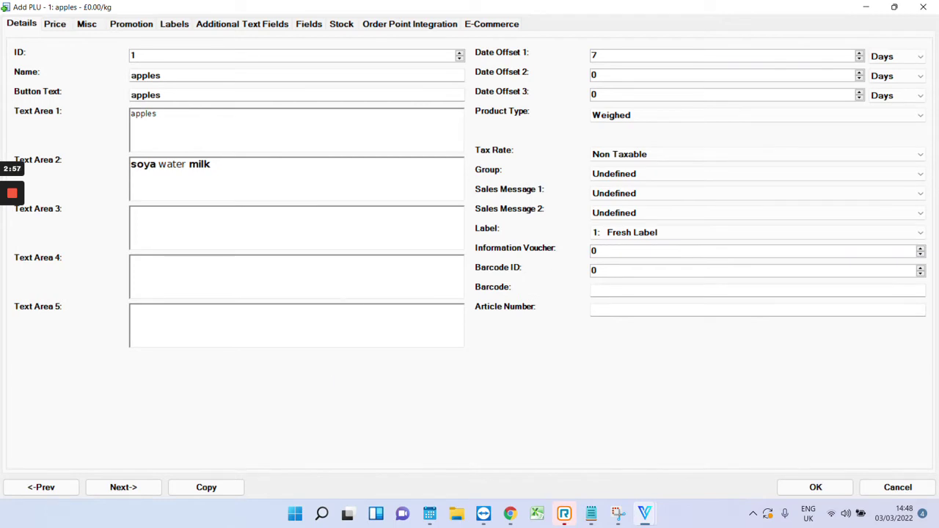
pyautogui.click(660, 290)
pyautogui.doubleClick(589, 271)
# Step: Review the cost and sell prices on the Price tab, then close the apples PLU form
pyautogui.click(56, 32)
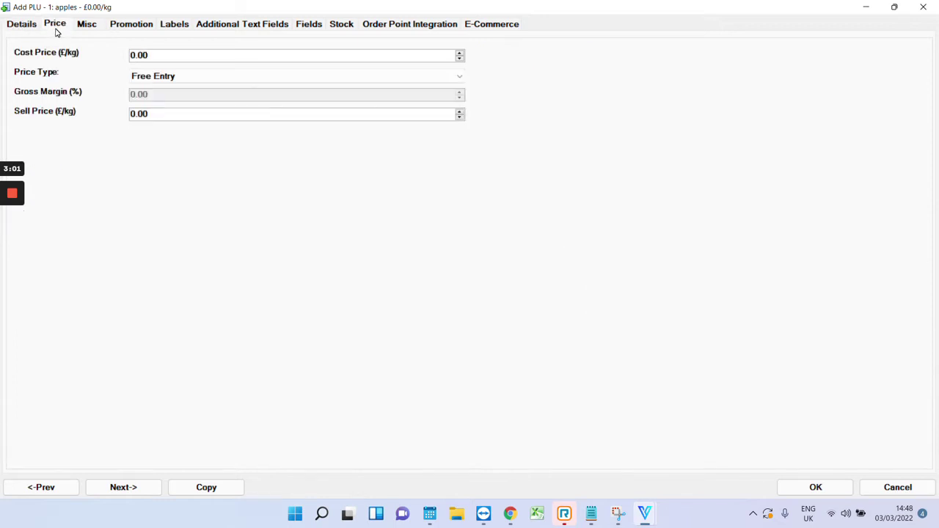
pyautogui.click(139, 55)
pyautogui.press('Tab')
pyautogui.press('Tab')
pyautogui.click(922, 6)
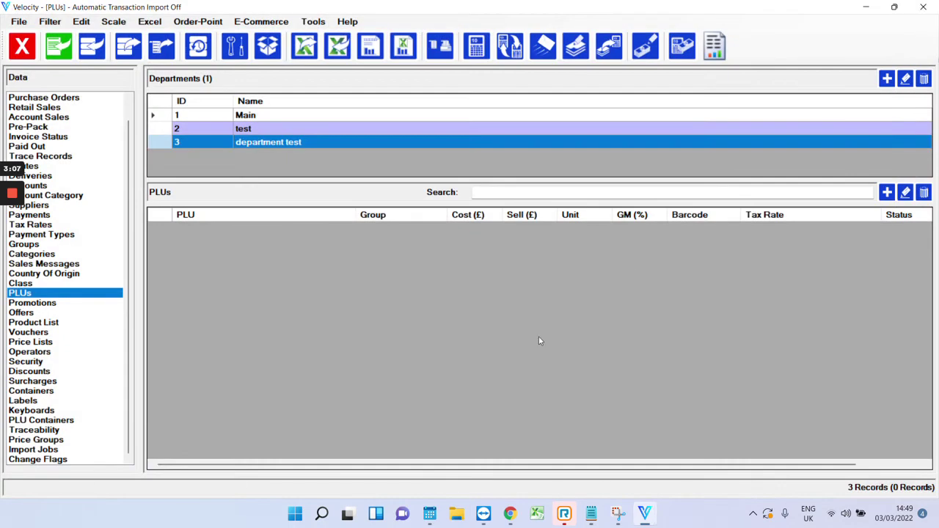
# Step: Open the Main department's PLU 30 Sandwich, check its 2.60 price and details, and close it
pyautogui.click(262, 118)
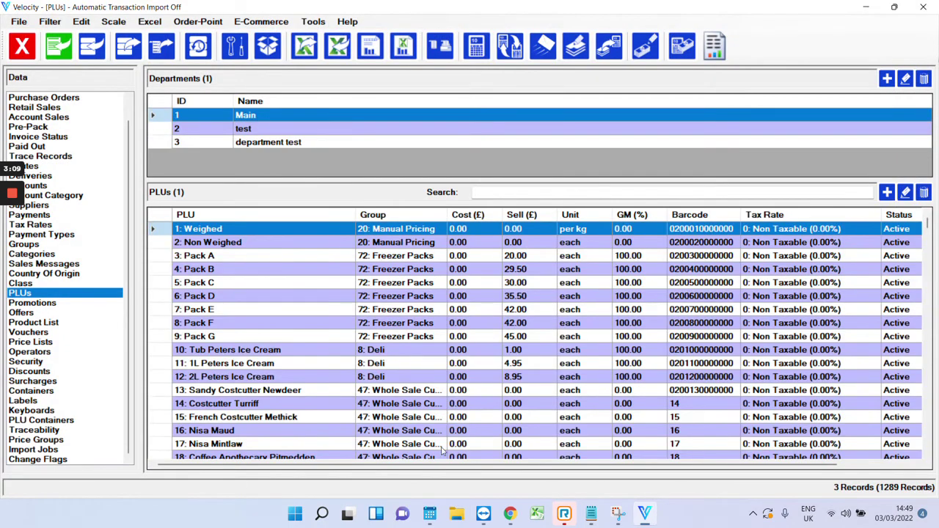
pyautogui.scroll(-3, 442, 450)
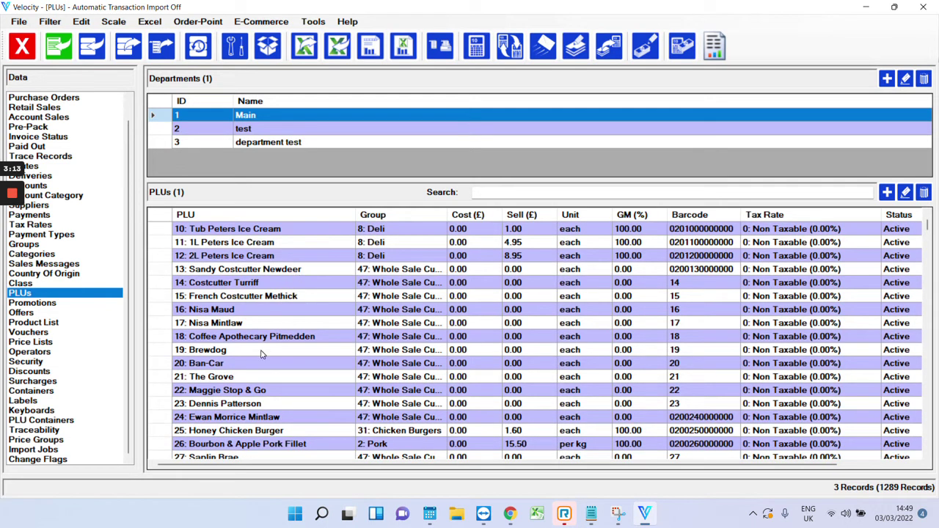
pyautogui.scroll(-5, 261, 354)
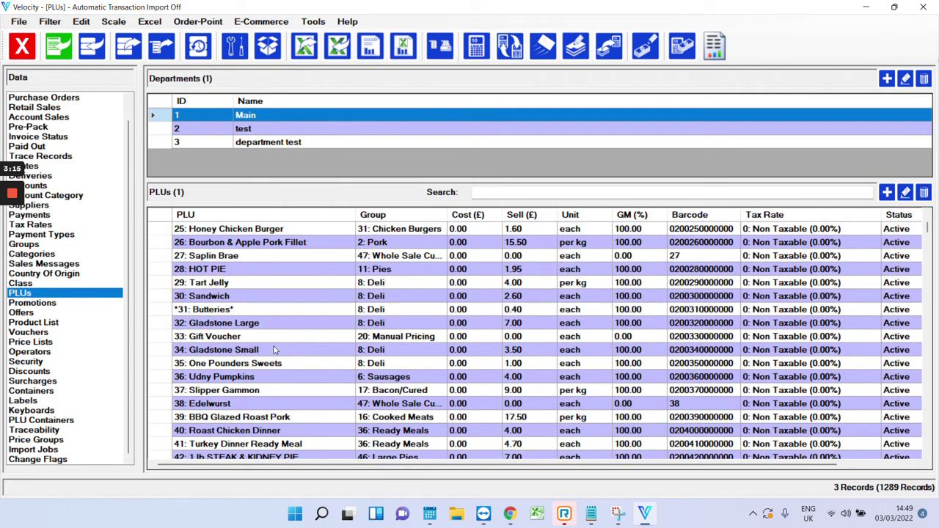
pyautogui.doubleClick(265, 296)
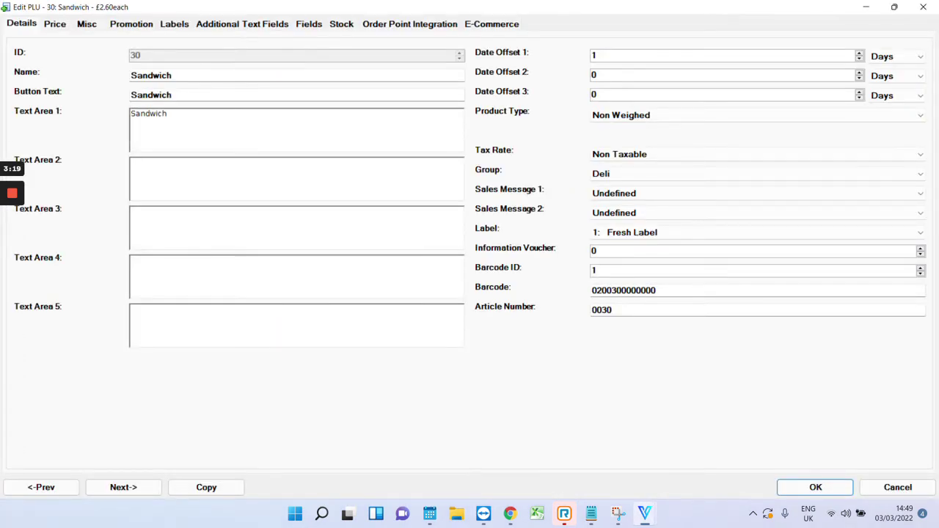
pyautogui.click(58, 25)
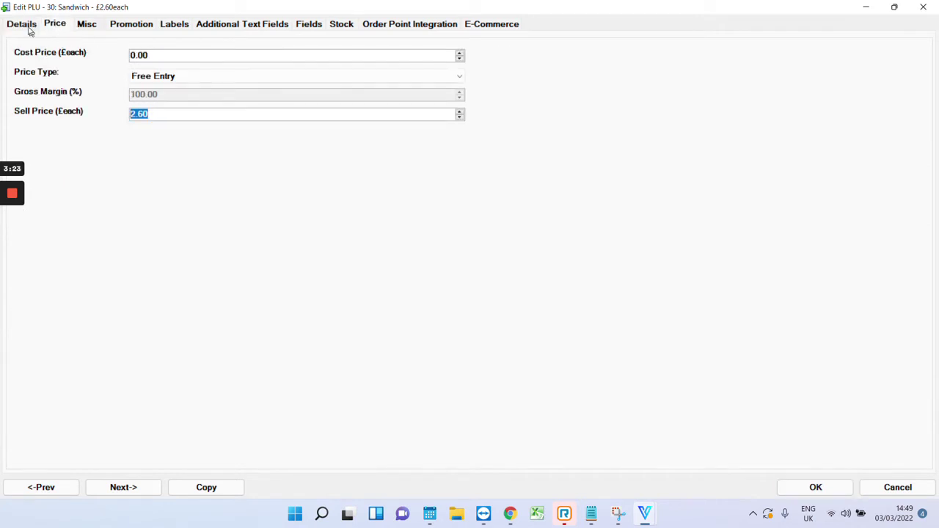
pyautogui.click(27, 28)
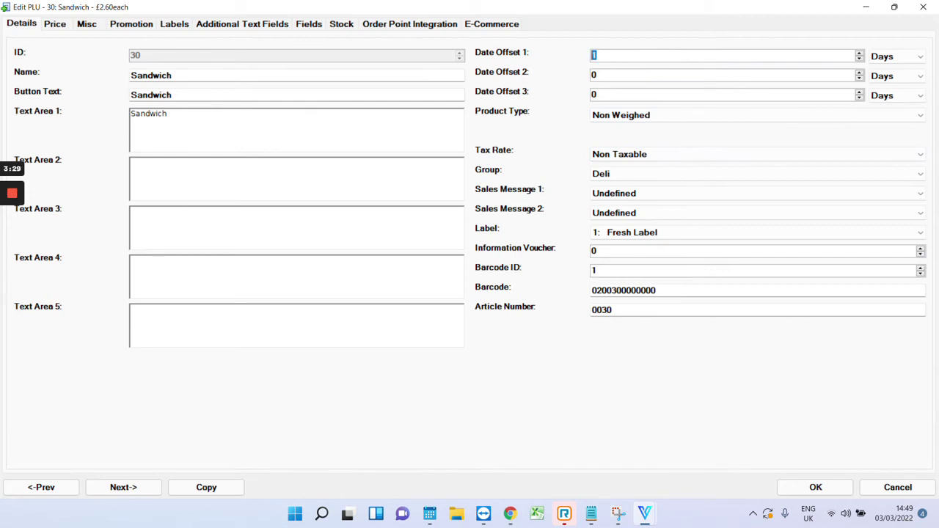
pyautogui.click(923, 6)
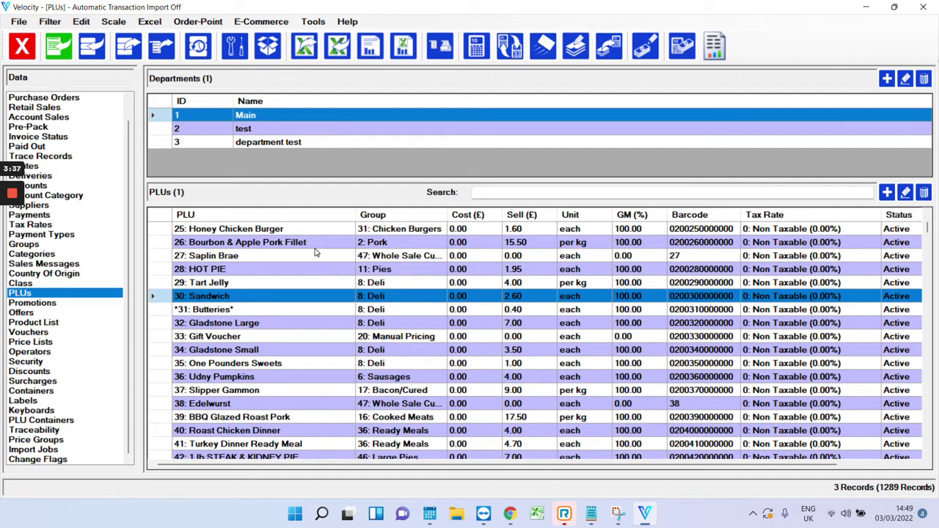
# Step: Bulk-set PLUs 27 Saplin Brae to 33 Gift Voucher to Non Weighed with VAT (20.0 %)
pyautogui.moveTo(320, 256); pyautogui.dragTo(317, 339)
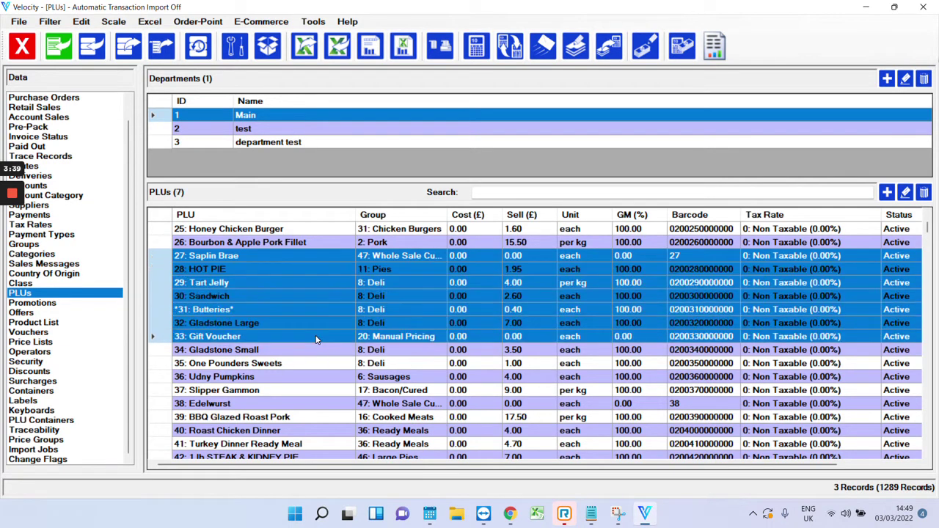
pyautogui.click(906, 193)
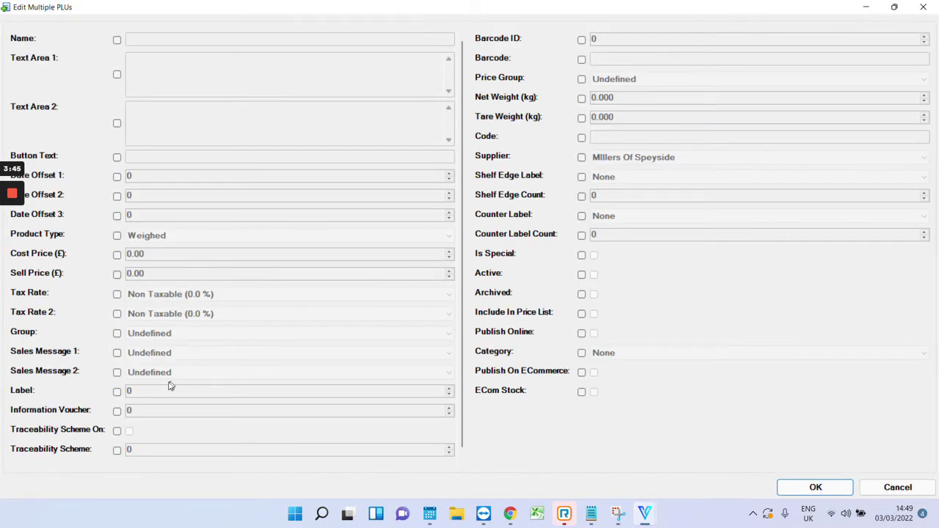
pyautogui.click(117, 236)
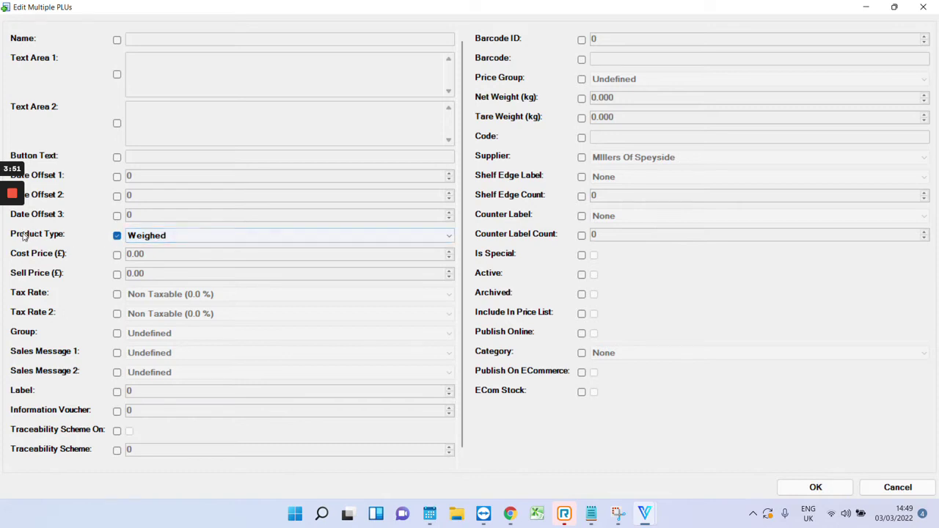
pyautogui.click(306, 235)
pyautogui.click(289, 259)
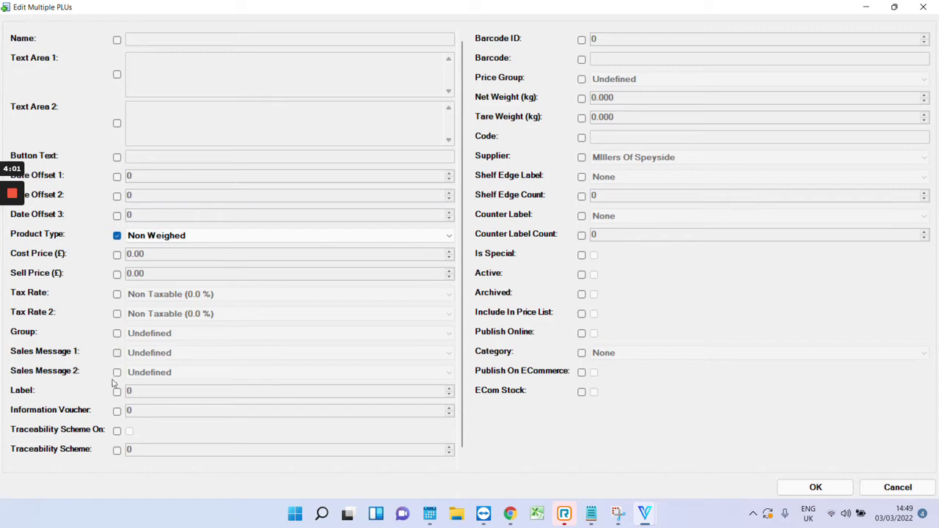
pyautogui.click(117, 295)
pyautogui.click(155, 295)
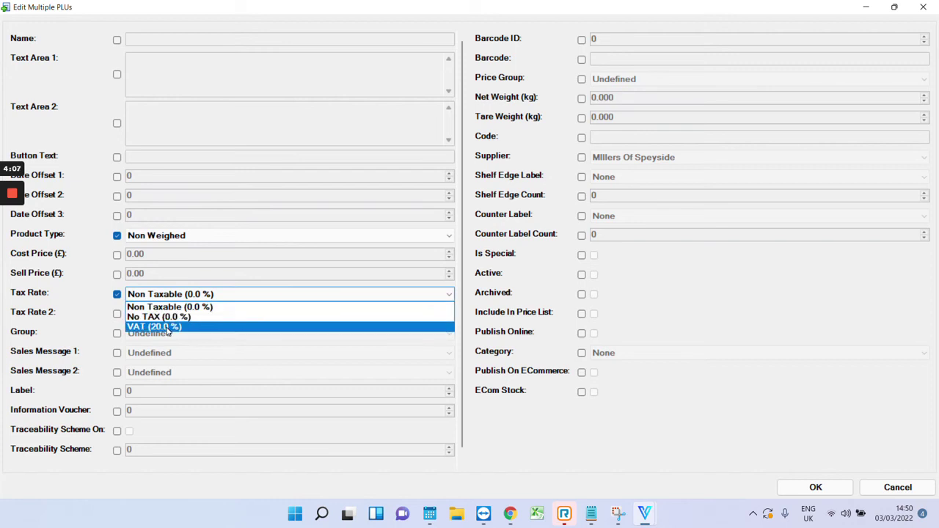
pyautogui.click(168, 327)
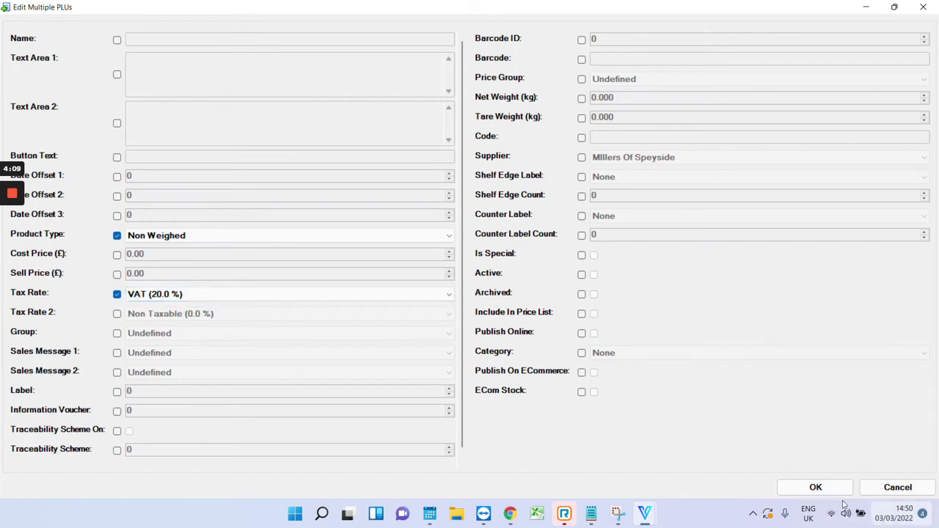
pyautogui.click(814, 487)
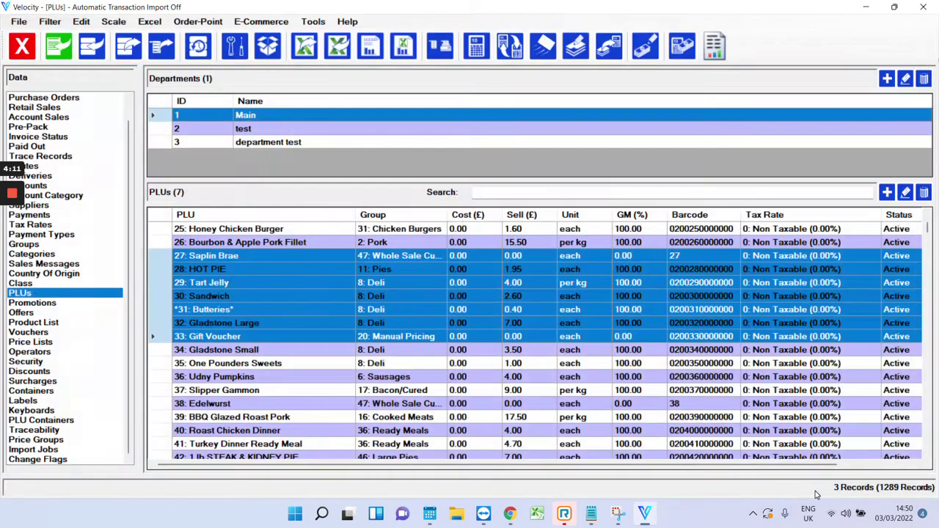
pyautogui.moveTo(793, 255); pyautogui.dragTo(784, 324)
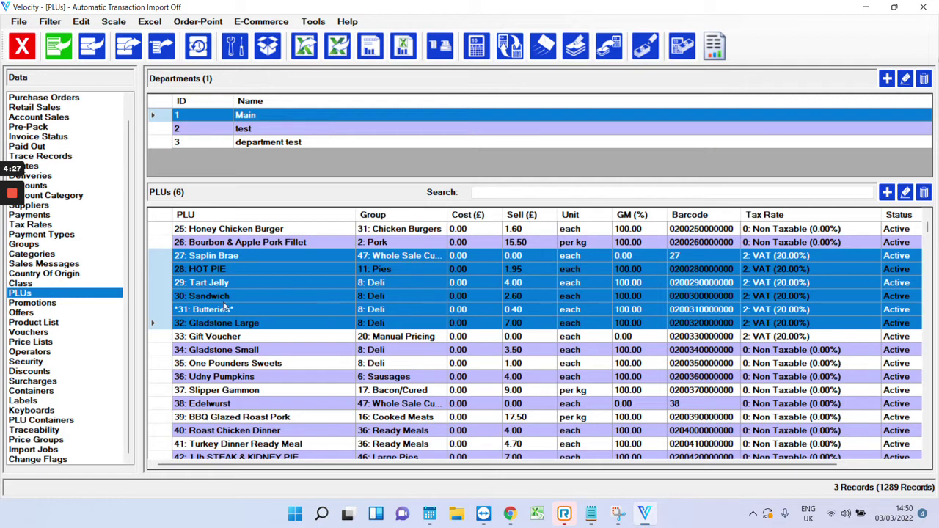
pyautogui.click(50, 245)
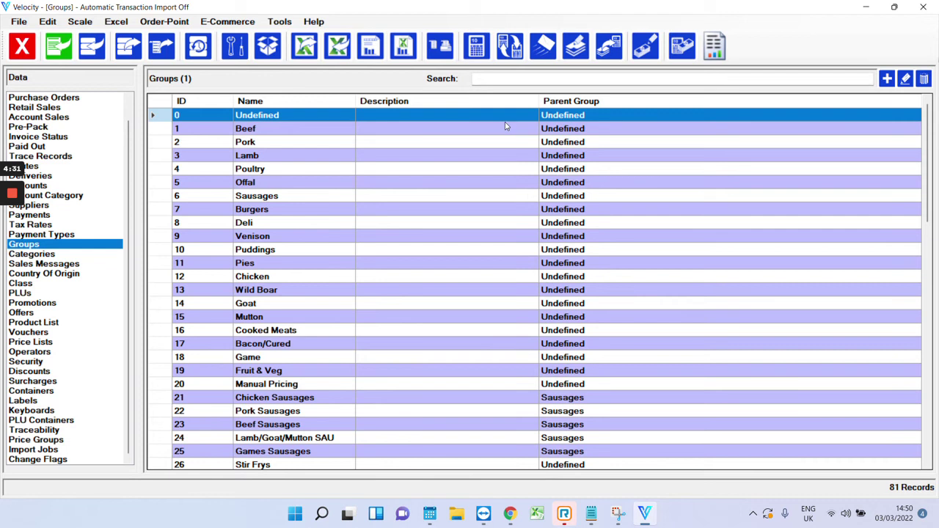
# Step: Create product group 82 called 'test group' in the Groups list
pyautogui.scroll(-19, 435, 141)
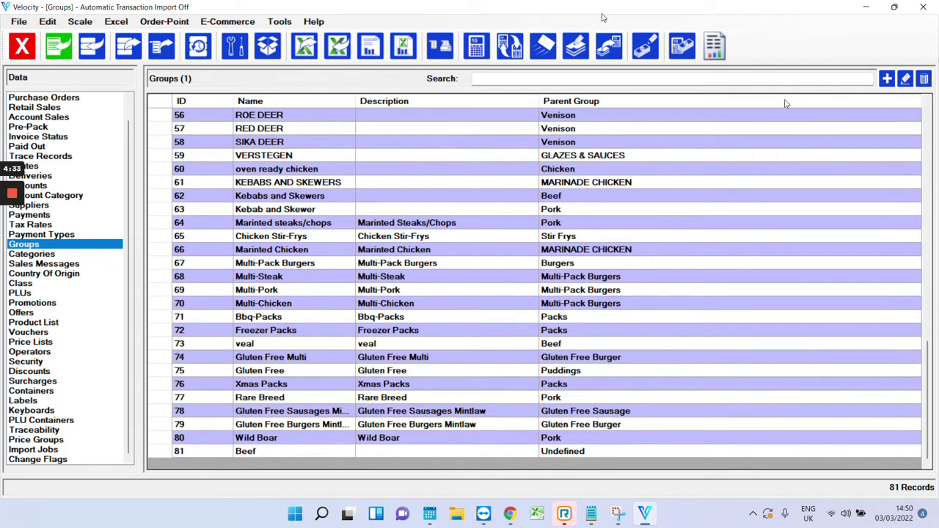
pyautogui.click(886, 79)
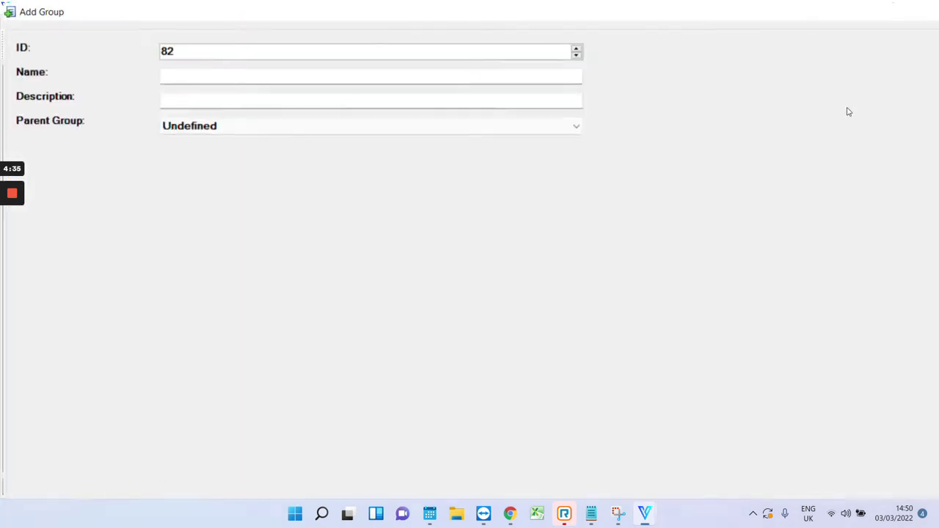
pyautogui.write('test group')
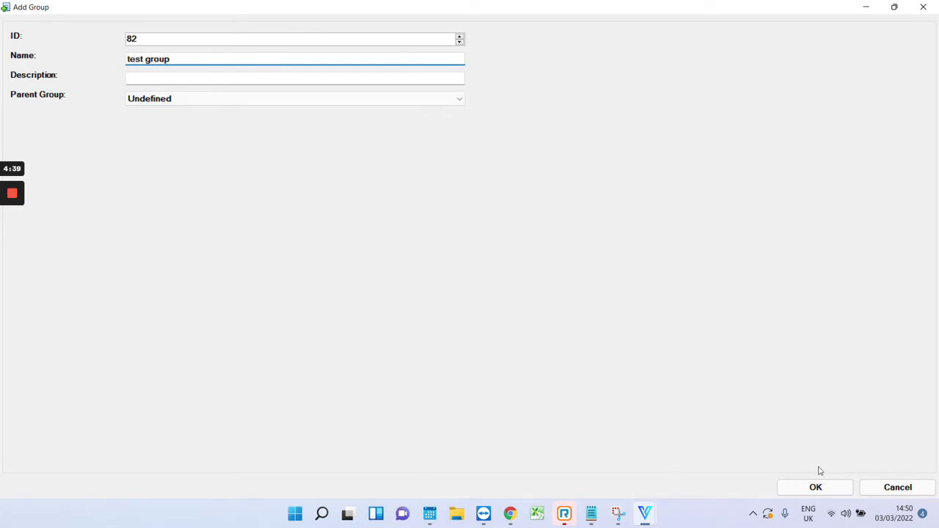
pyautogui.click(815, 488)
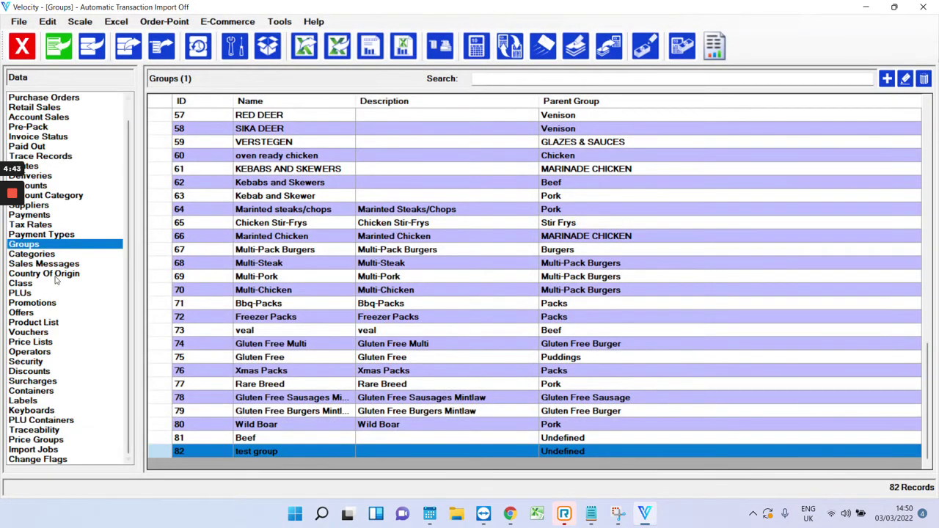
pyautogui.click(55, 295)
# Step: Open PLU Pack G, look over its group choices, and cancel, keeping Freezer Packs
pyautogui.doubleClick(372, 334)
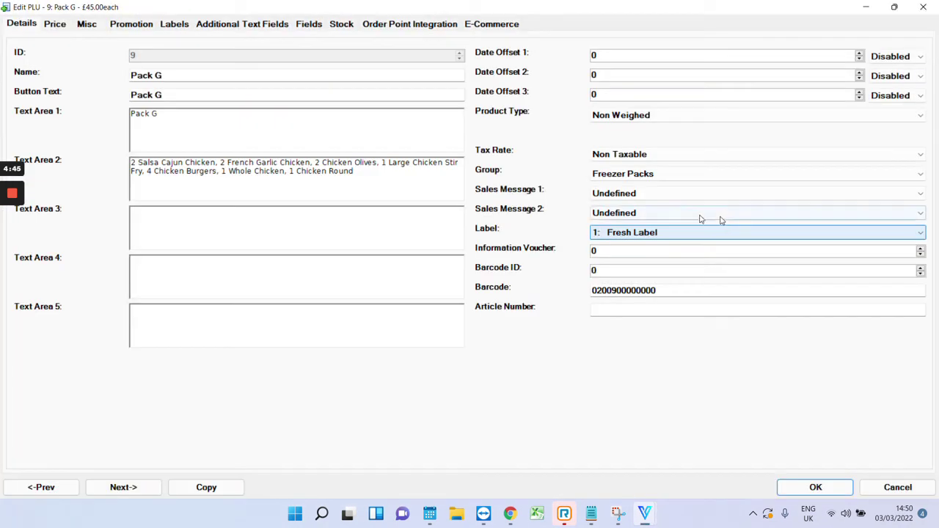
pyautogui.click(643, 175)
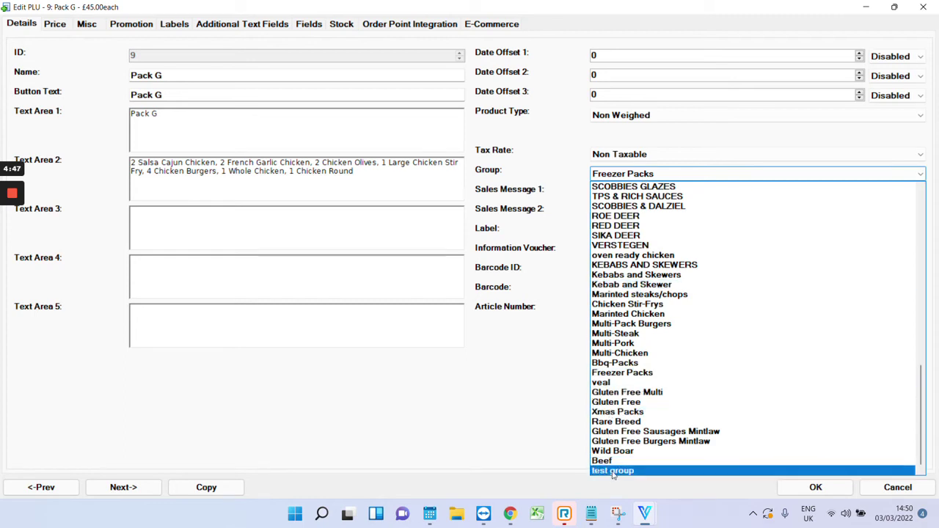
pyautogui.click(564, 458)
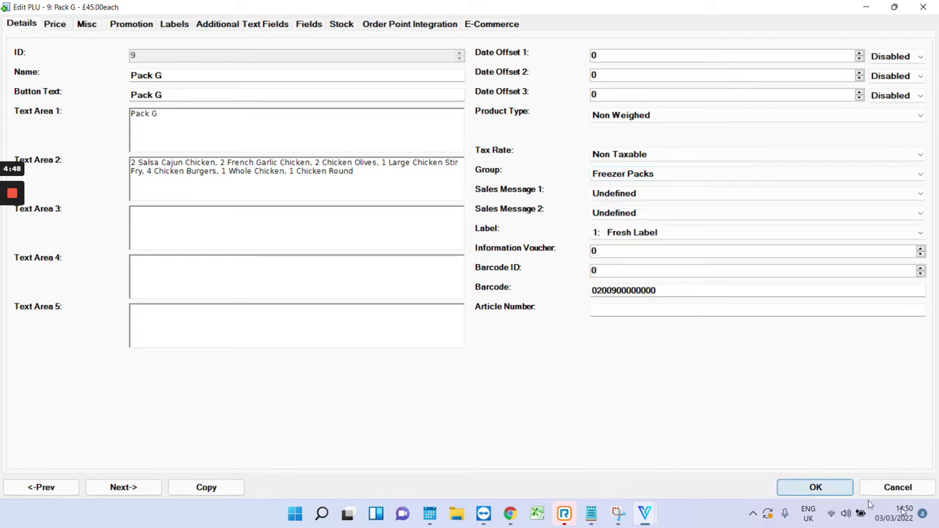
pyautogui.click(914, 488)
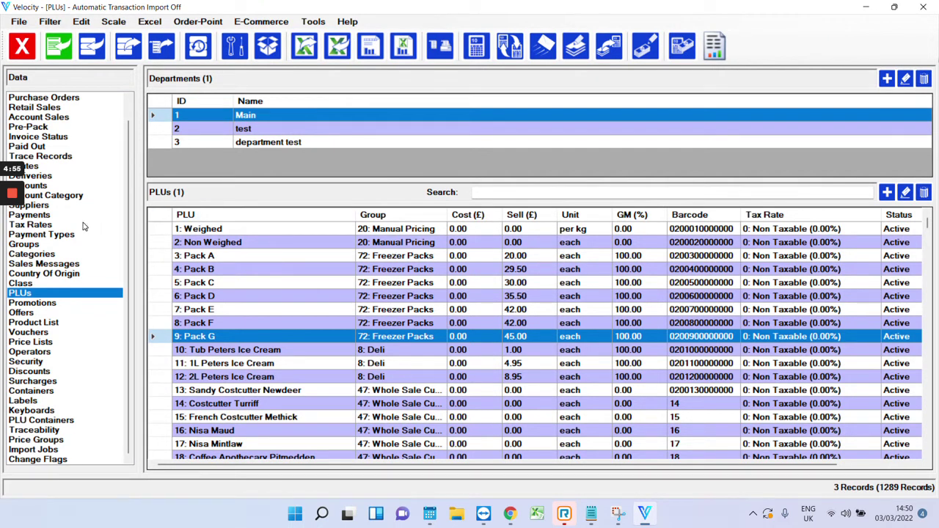
pyautogui.scroll(2, 83, 226)
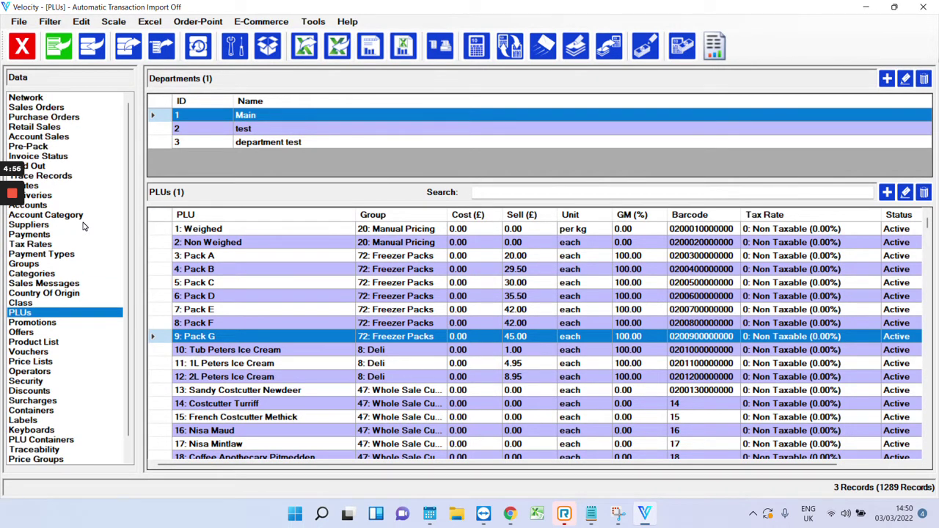
pyautogui.click(73, 130)
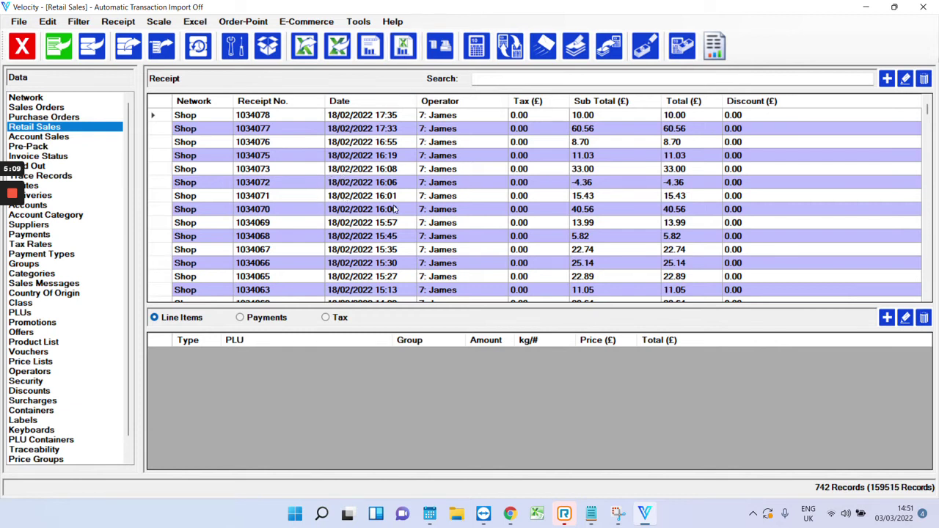
# Step: Show receipt 1034078's line items and inspect its Non Weighed line item's details
pyautogui.click(283, 117)
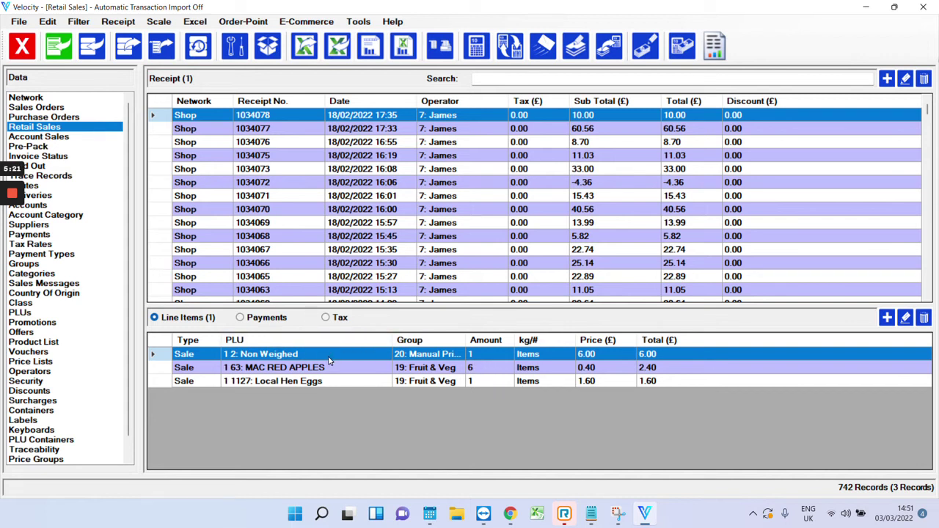
pyautogui.doubleClick(330, 358)
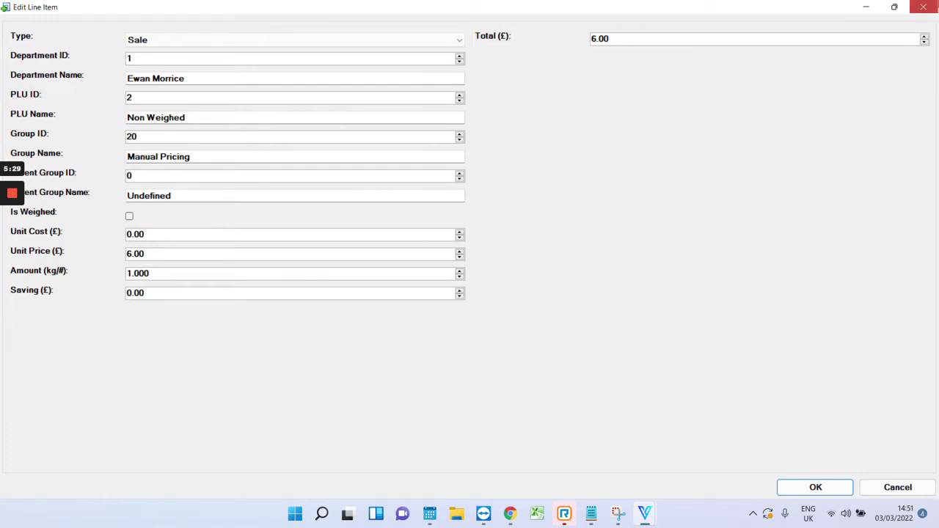
pyautogui.click(924, 7)
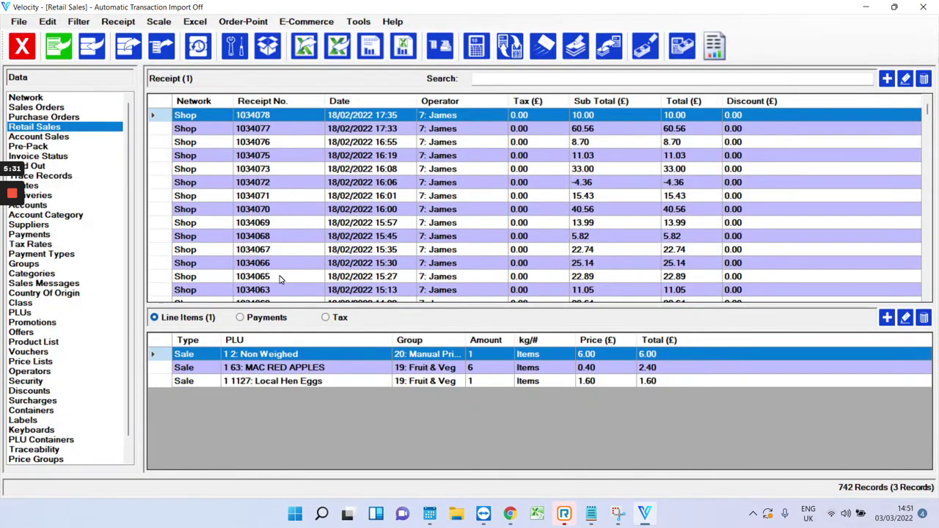
pyautogui.scroll(-4, 279, 222)
pyautogui.scroll(3, 277, 222)
# Step: Open sales invoice 27473 and inspect its 0.188 kg Creamy Coleslaw line item
pyautogui.click(55, 138)
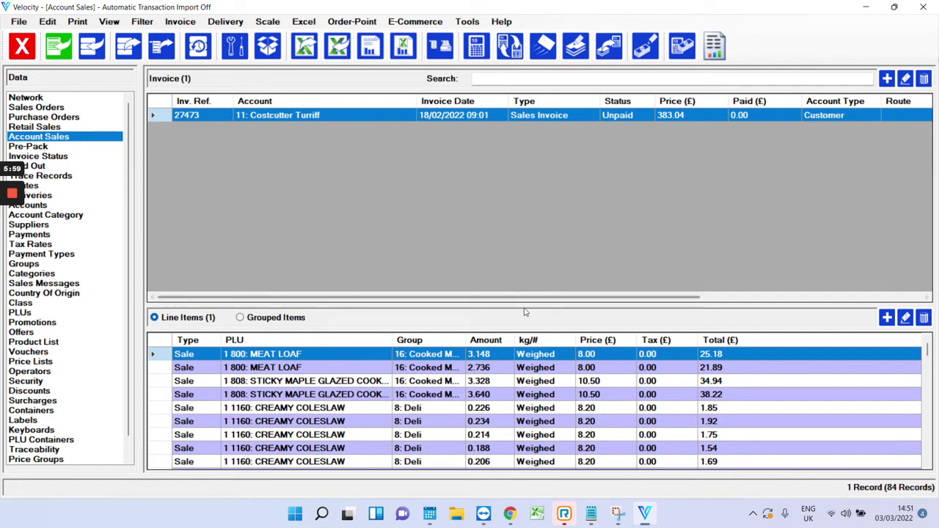
pyautogui.scroll(-5, 294, 400)
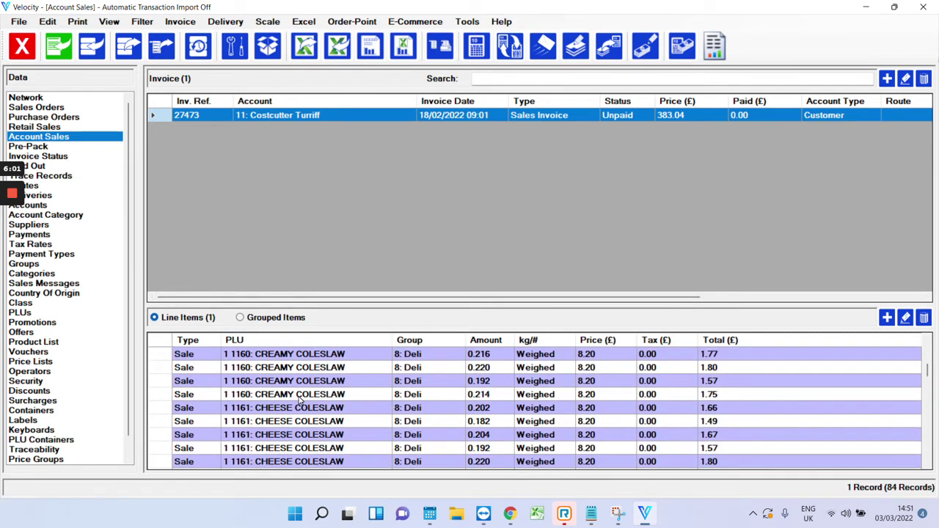
pyautogui.scroll(3, 299, 400)
pyautogui.click(327, 372)
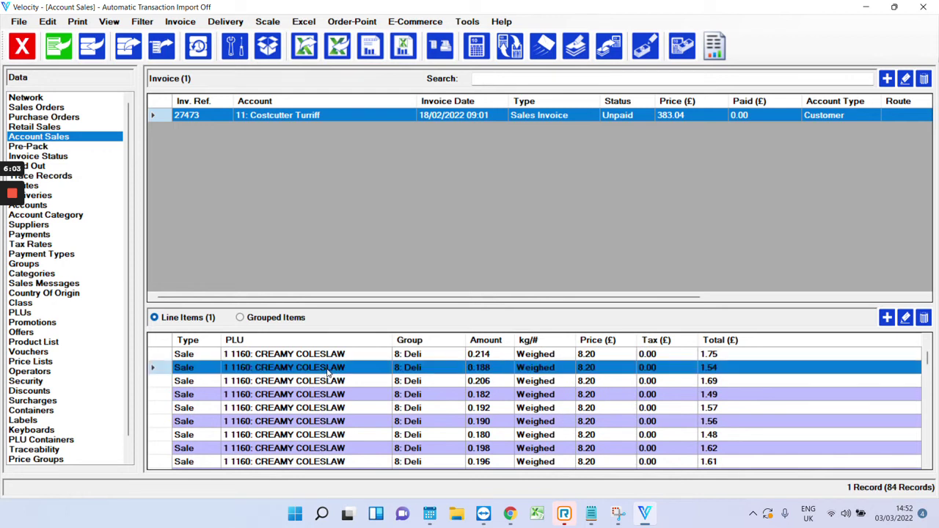
pyautogui.doubleClick(329, 372)
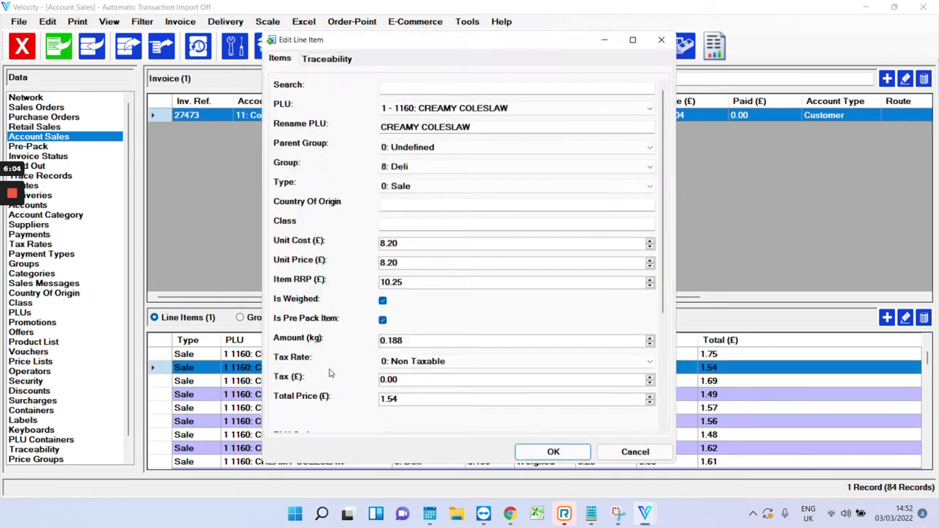
pyautogui.click(661, 40)
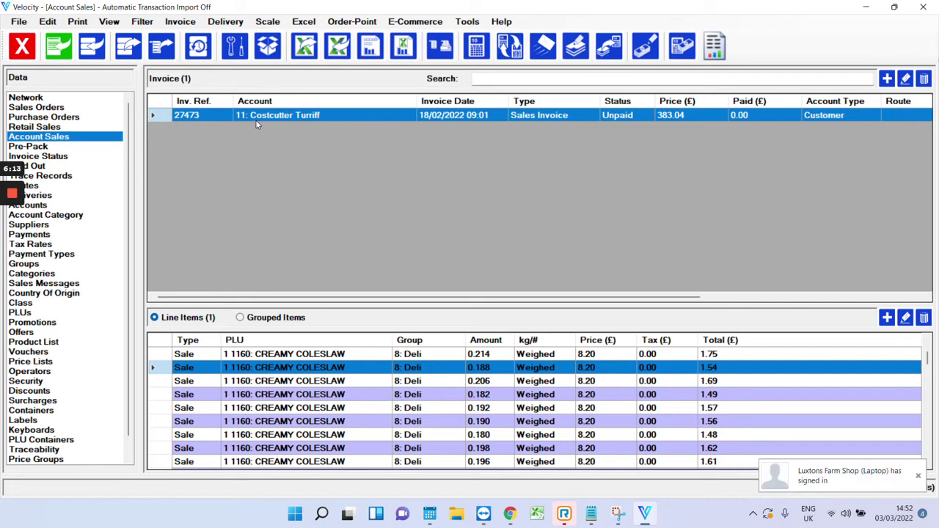
# Step: Open the invoice for editing and look up the Turkey Dinner Ready Meal product
pyautogui.click(187, 22)
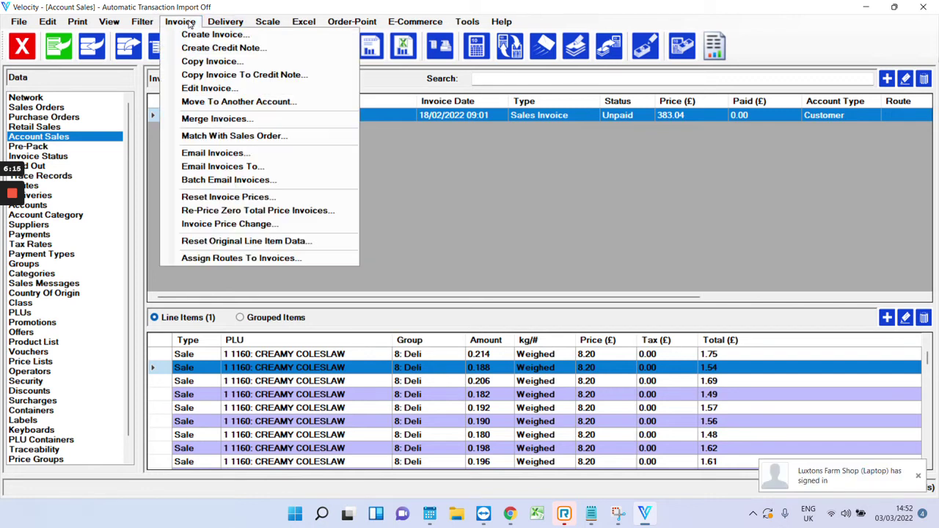
pyautogui.click(212, 88)
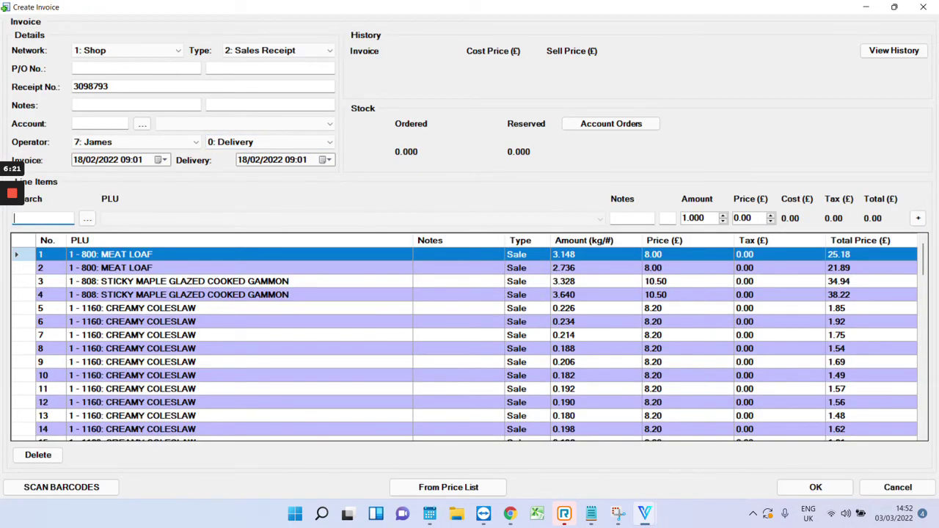
pyautogui.write('ekwy')
pyautogui.press('BackSpace')
pyautogui.press('BackSpace')
pyautogui.write('rkey')
pyautogui.click(87, 218)
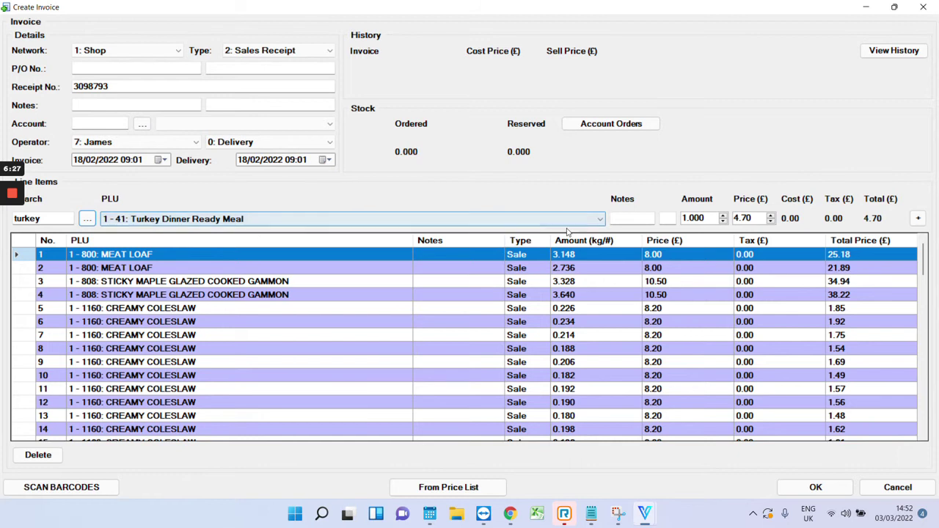
pyautogui.click(917, 218)
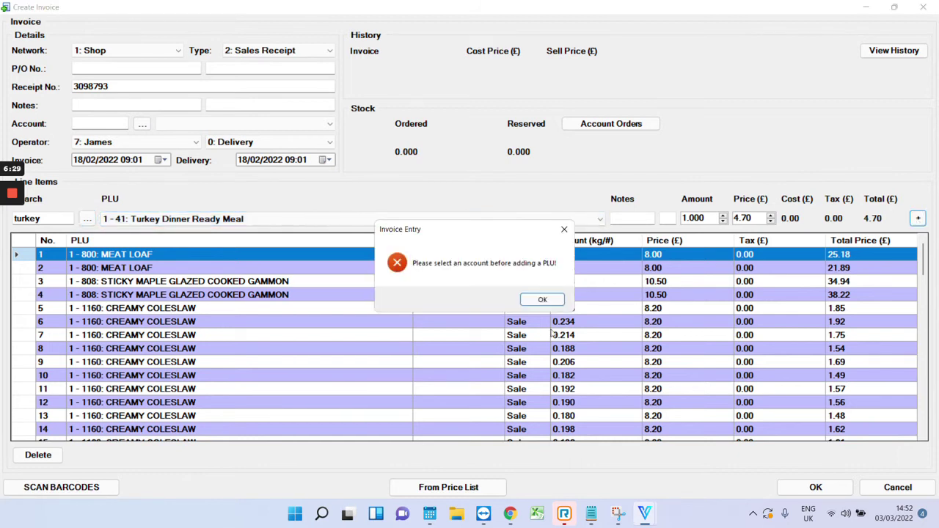
# Step: Assign the invoice to customer account 1, add the Turkey Dinner line, and finish the invoice
pyautogui.click(542, 299)
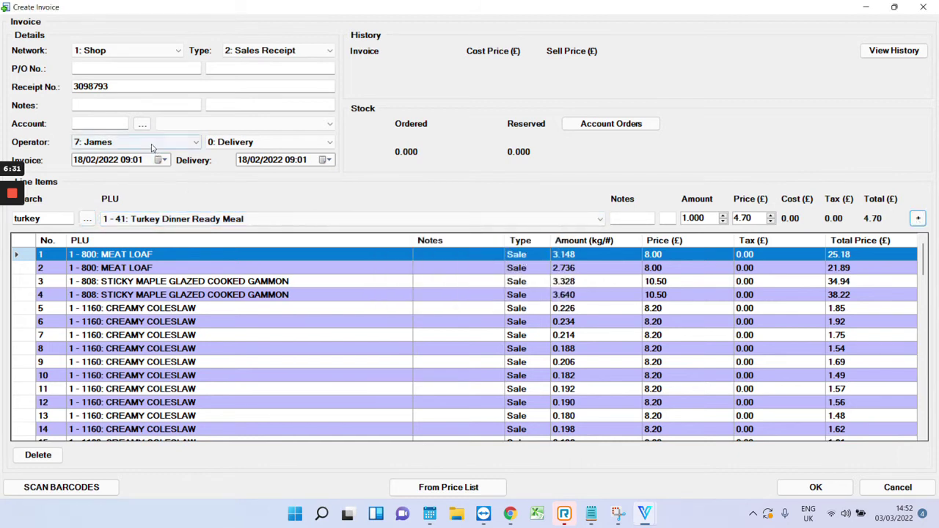
pyautogui.click(176, 126)
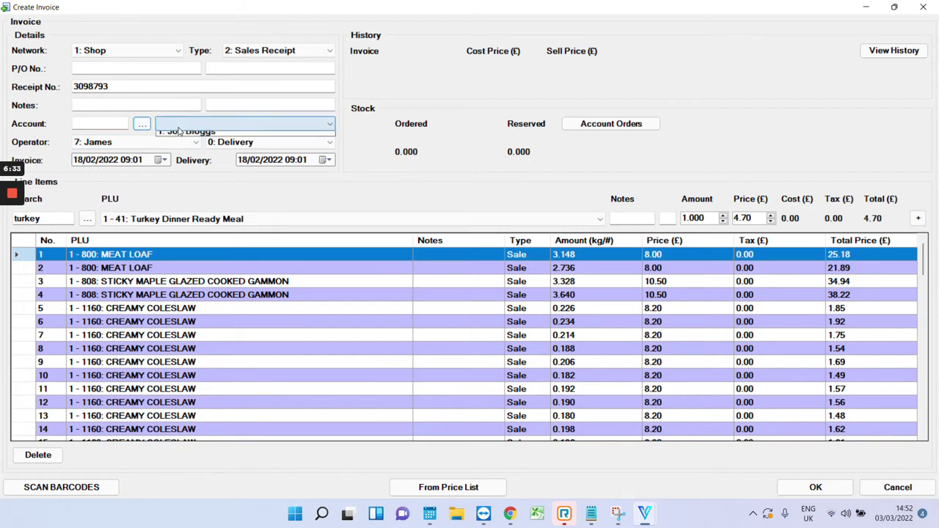
pyautogui.click(186, 138)
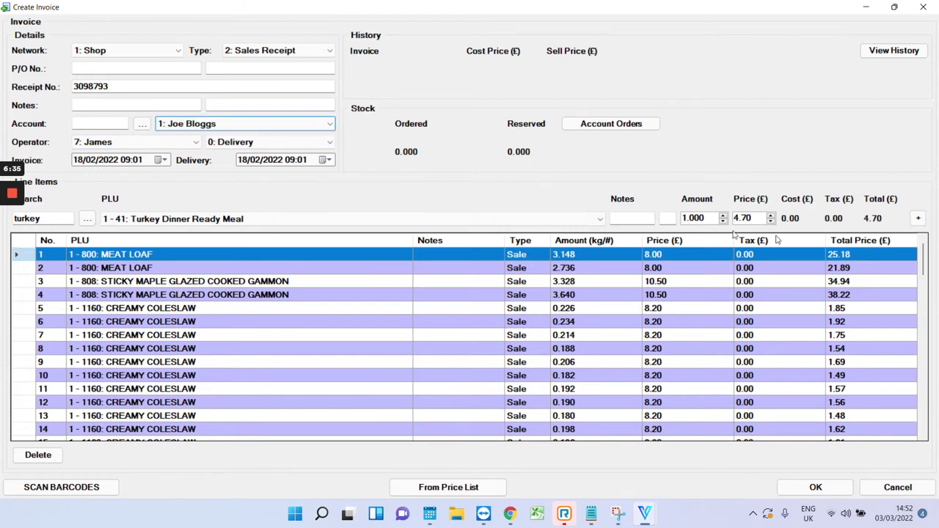
pyautogui.click(916, 219)
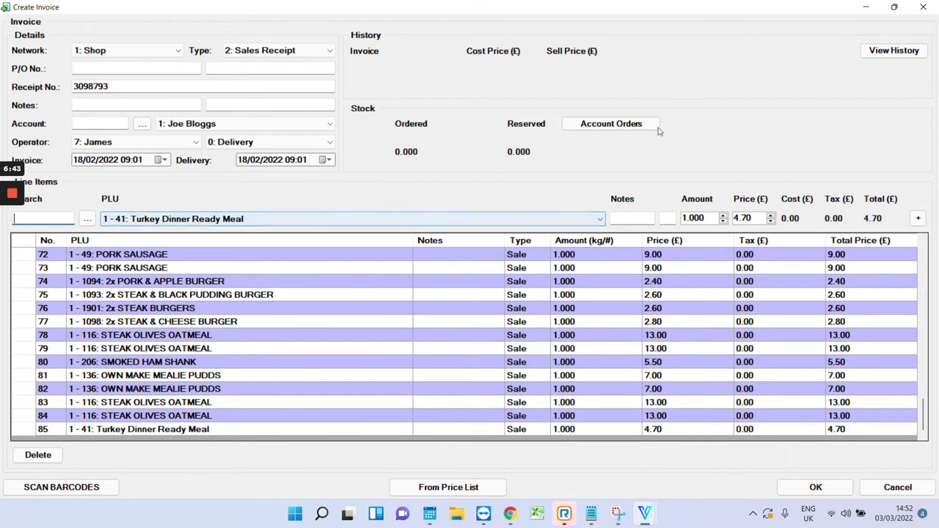
pyautogui.click(913, 484)
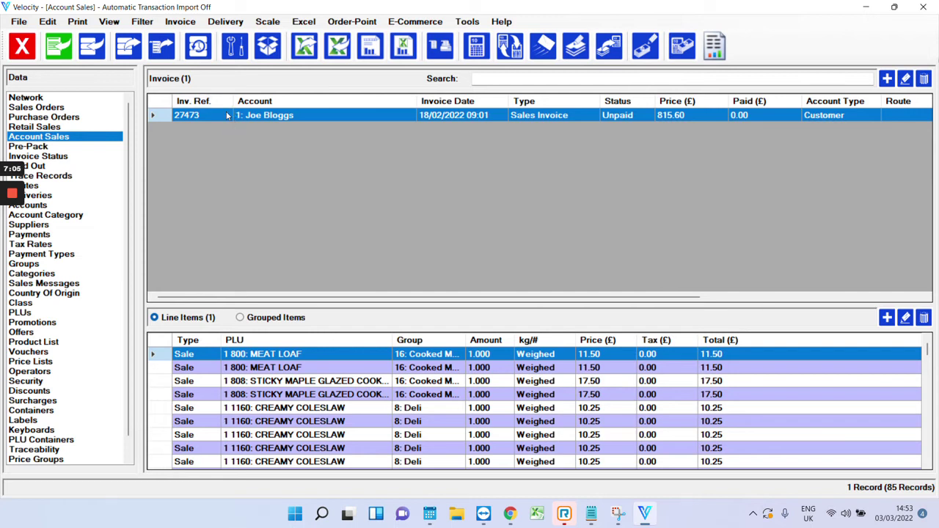
pyautogui.click(182, 22)
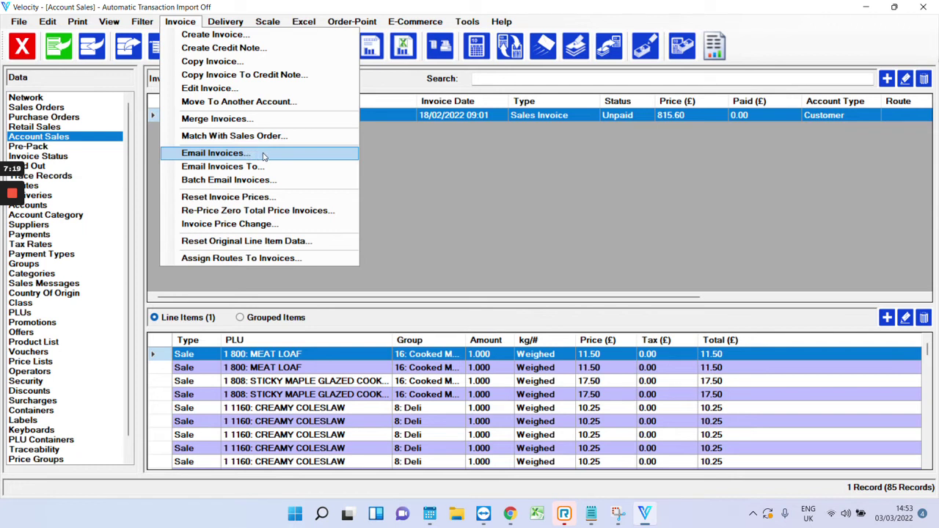
pyautogui.click(461, 175)
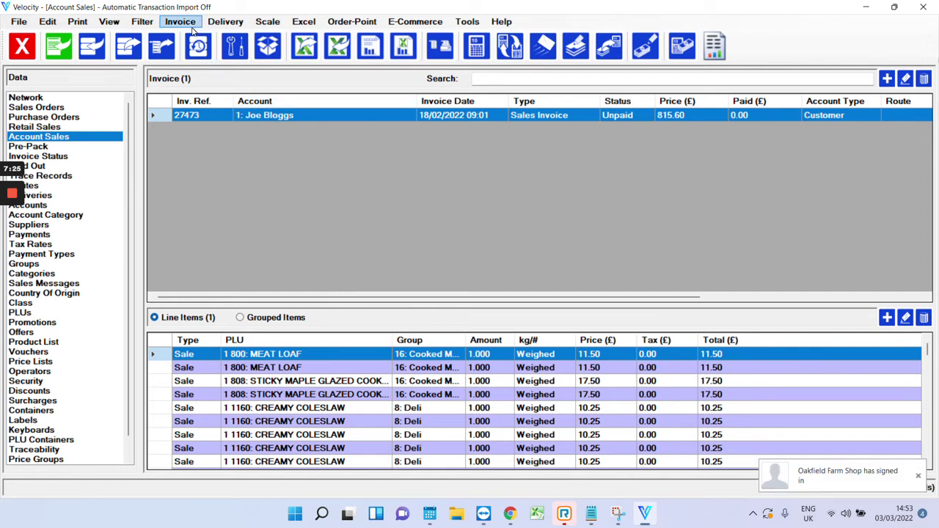
pyautogui.click(120, 25)
# Step: Preview the sales invoice as a printed report, then close the preview
pyautogui.click(123, 34)
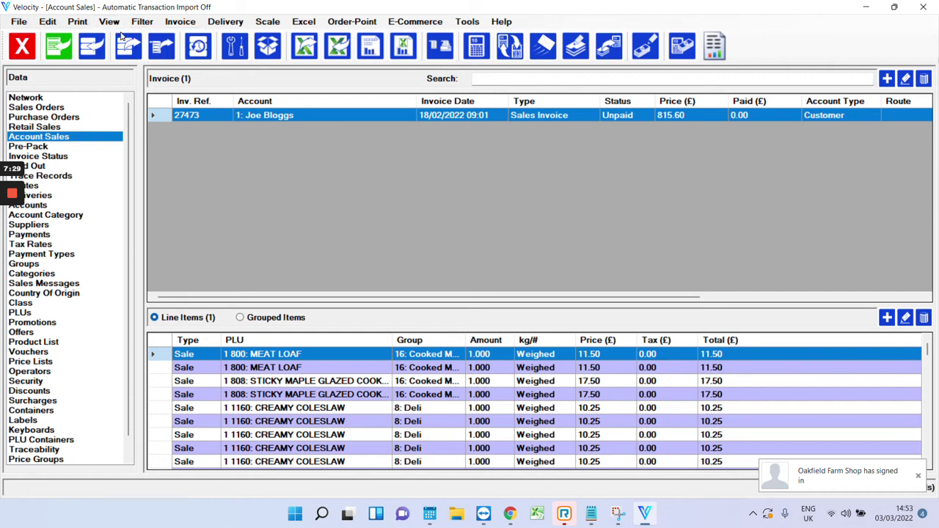
pyautogui.moveTo(24, 173)
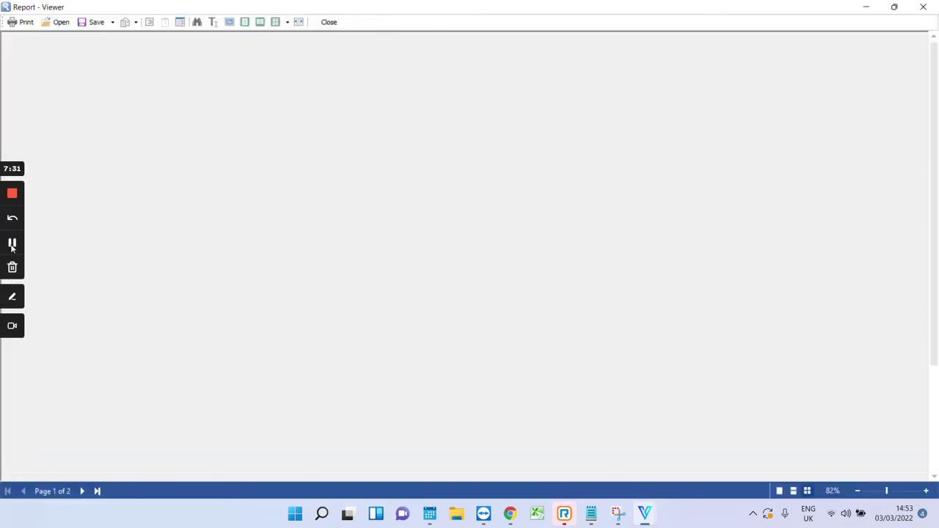
pyautogui.scroll(-3, 291, 191)
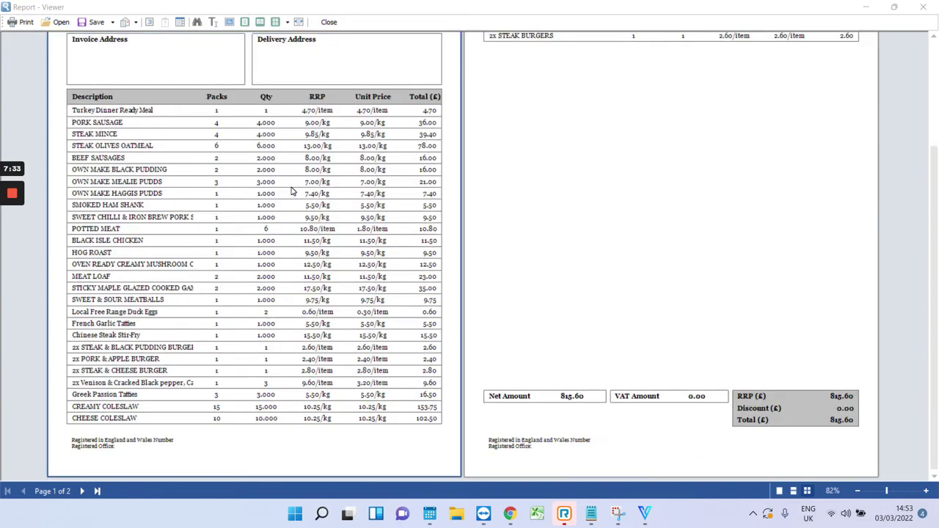
pyautogui.scroll(3, 291, 191)
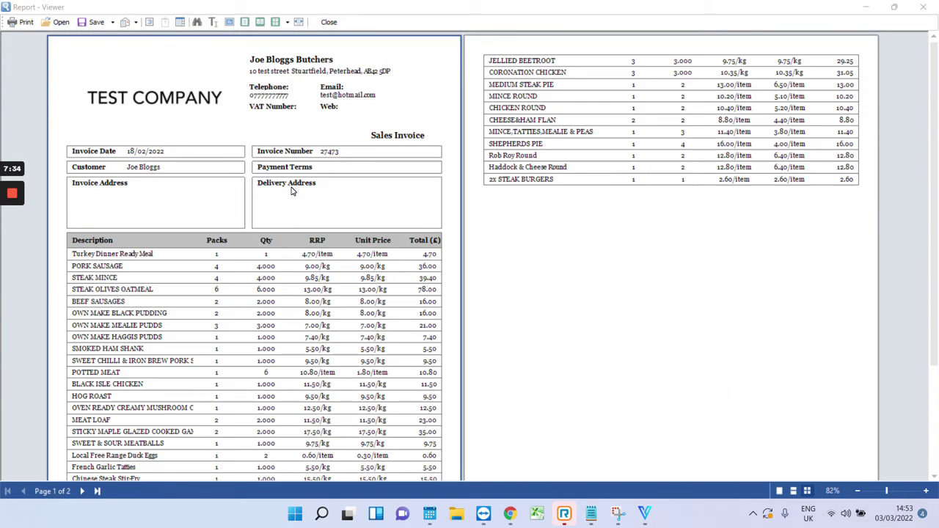
pyautogui.click(329, 23)
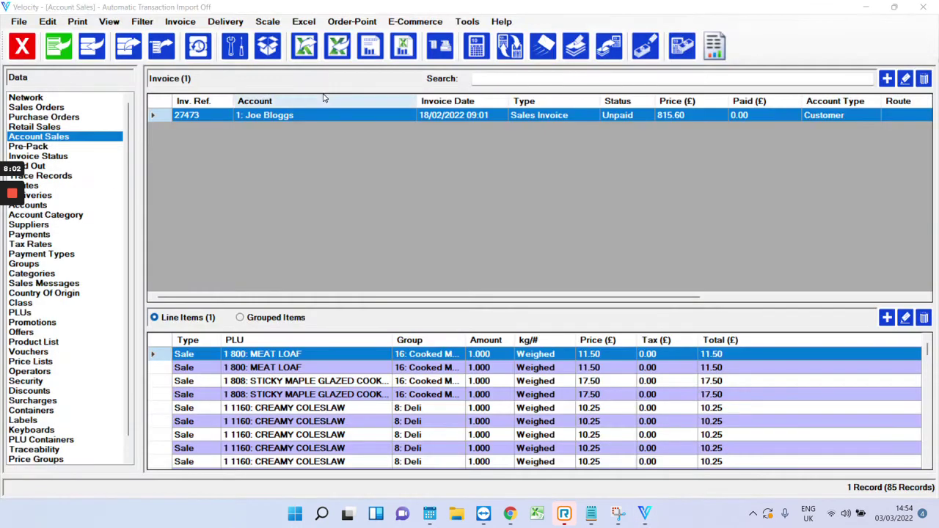
# Step: Dismiss the Print menu without printing and switch to the Accounts list
pyautogui.click(78, 22)
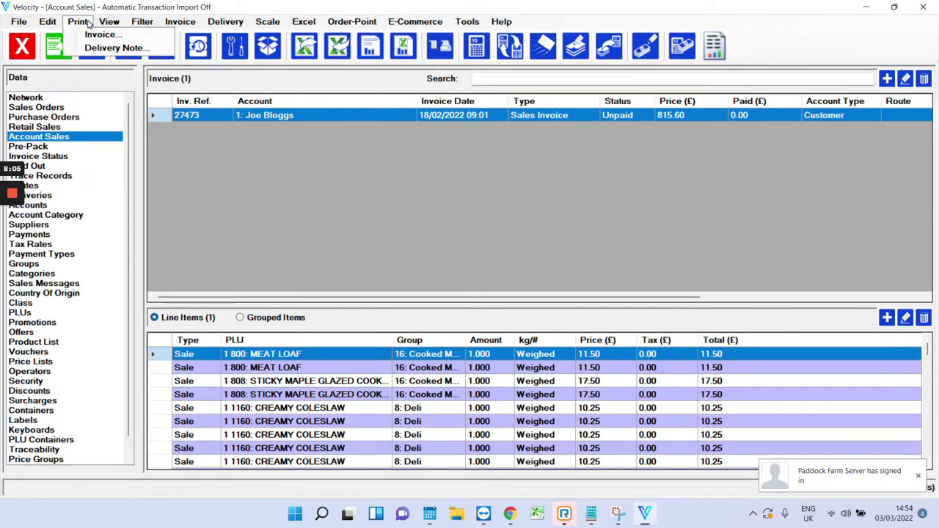
pyautogui.click(93, 35)
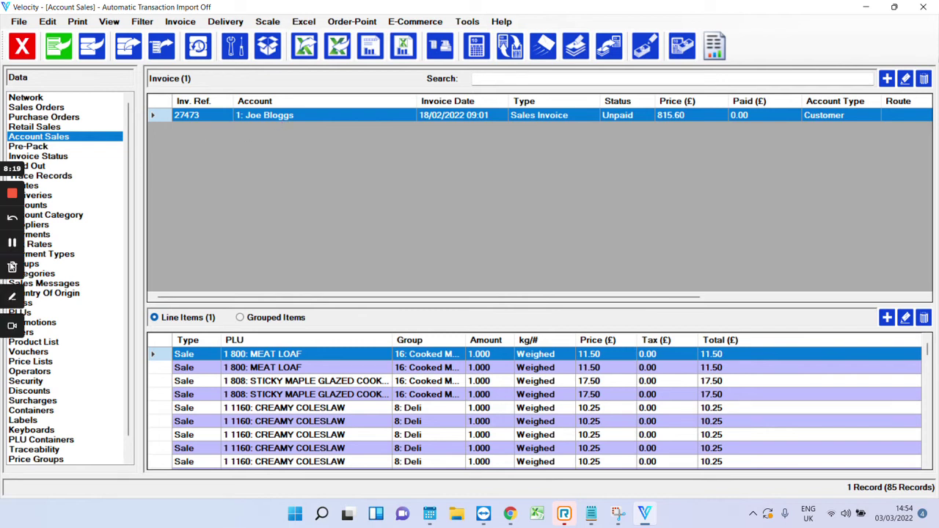
pyautogui.click(50, 208)
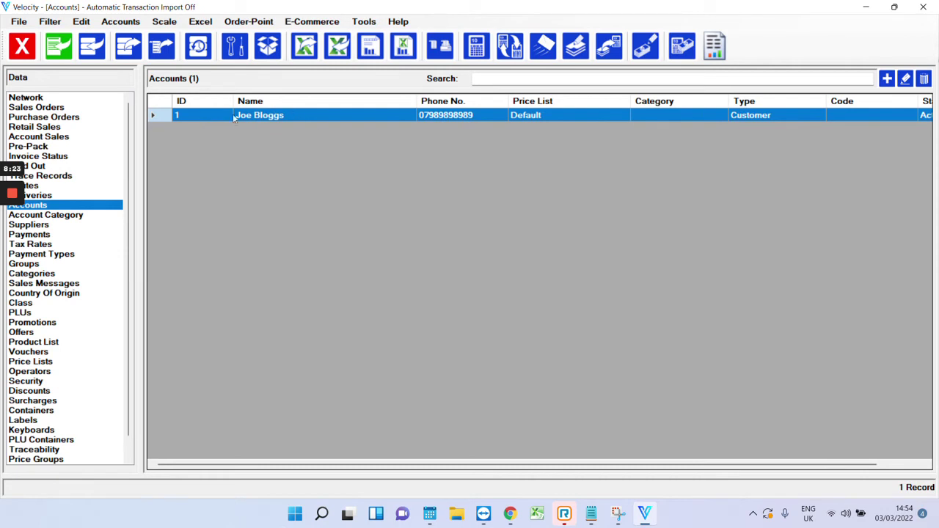
# Step: Enter 'uk' as the customer account's invoice address, save it, and return to Account Sales
pyautogui.doubleClick(284, 115)
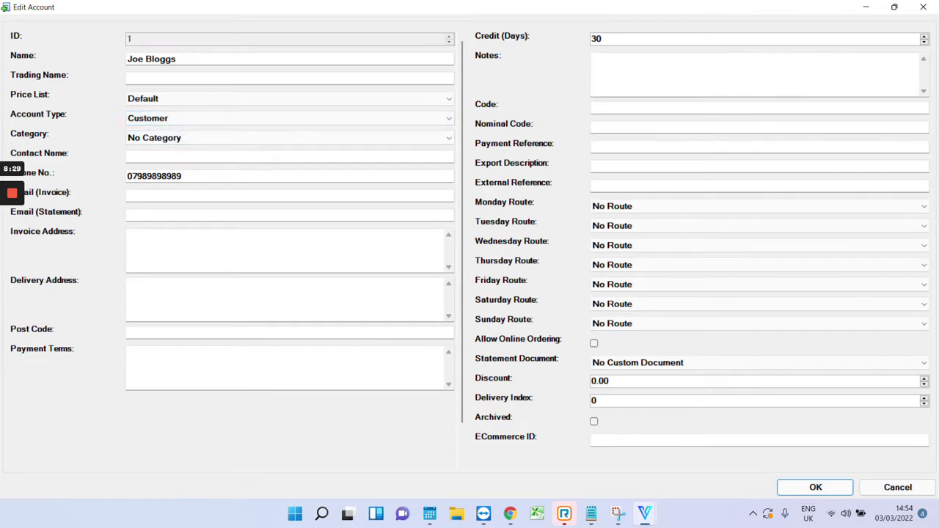
pyautogui.click(129, 236)
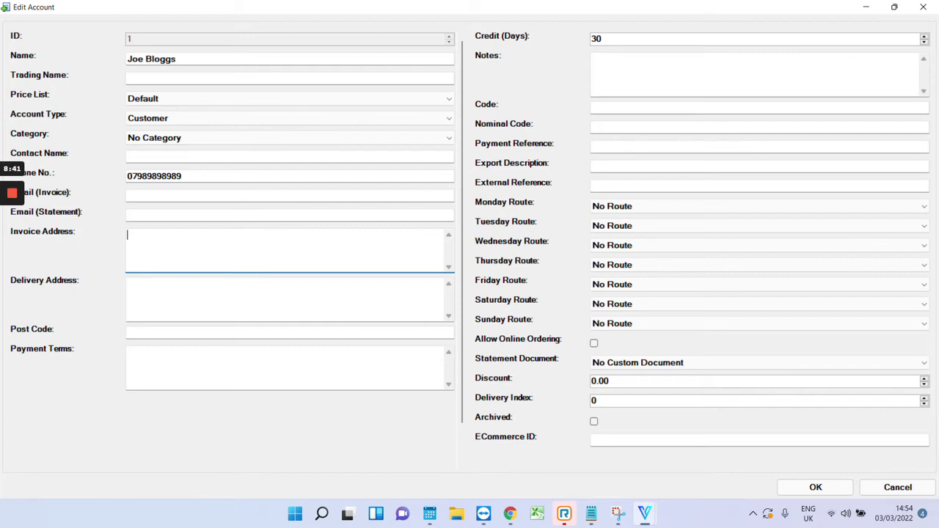
pyautogui.write('uk')
pyautogui.click(804, 490)
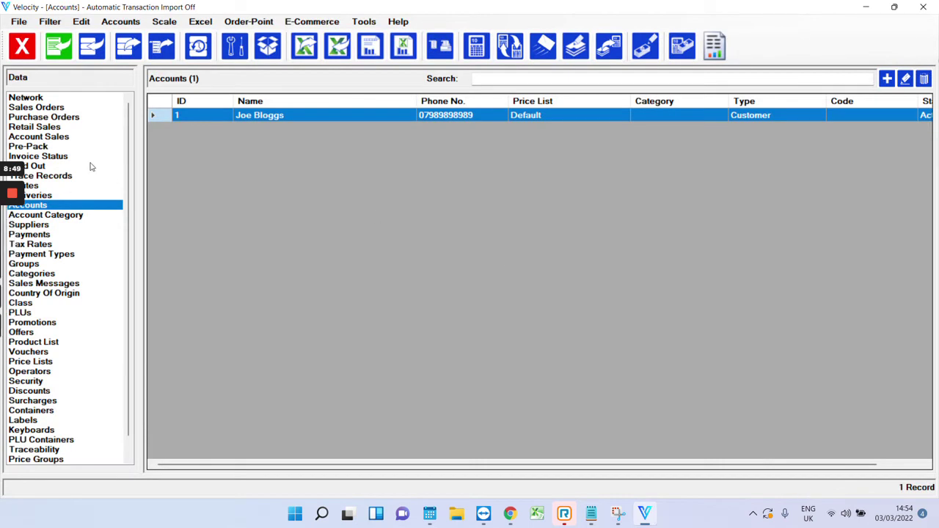
pyautogui.click(85, 138)
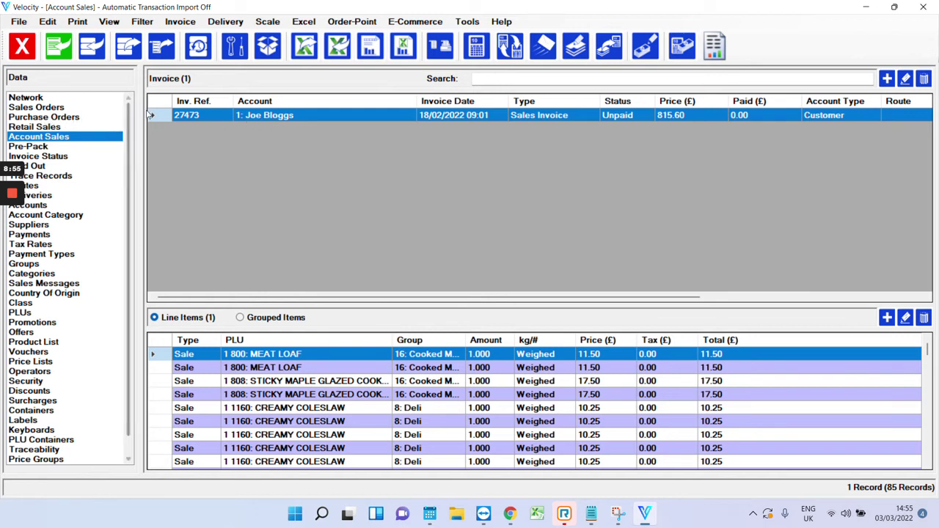
pyautogui.click(180, 24)
# Step: Start a new invoice for customer account 1, keeping it set to delivery
pyautogui.click(184, 23)
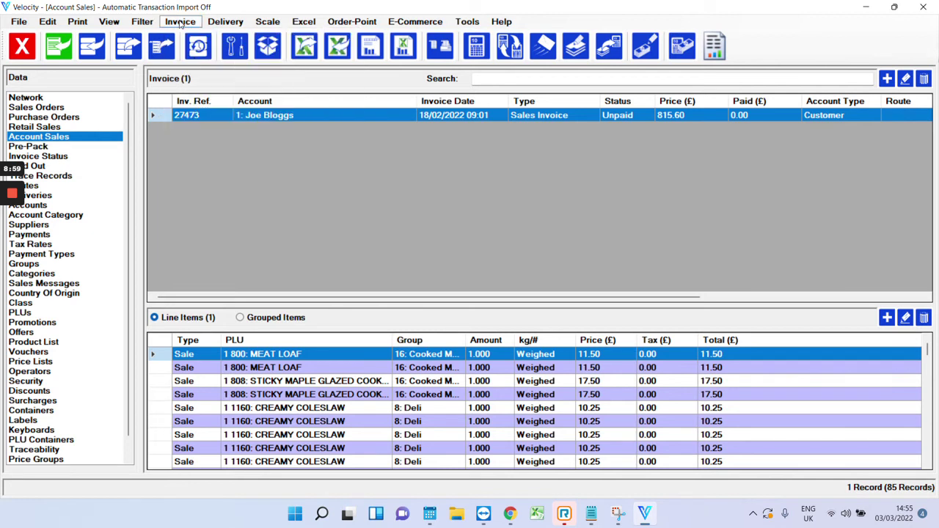
pyautogui.click(192, 24)
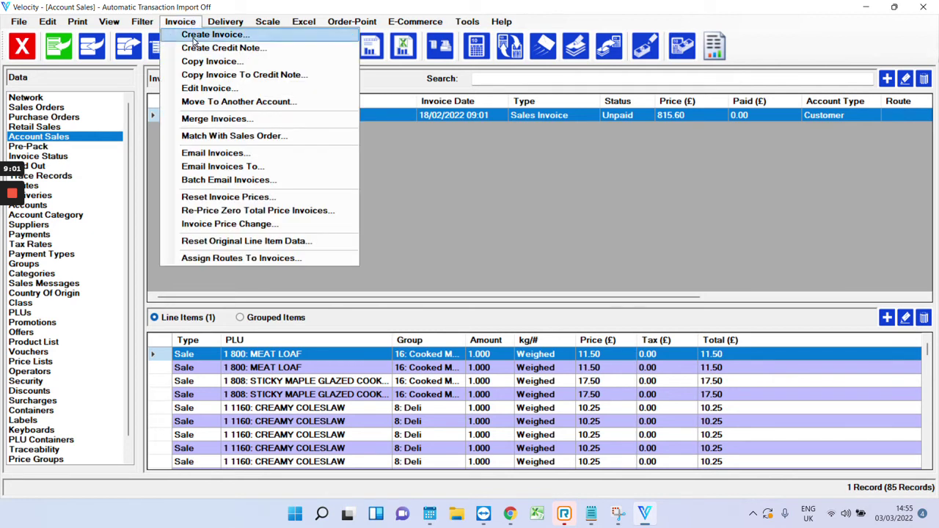
pyautogui.click(194, 38)
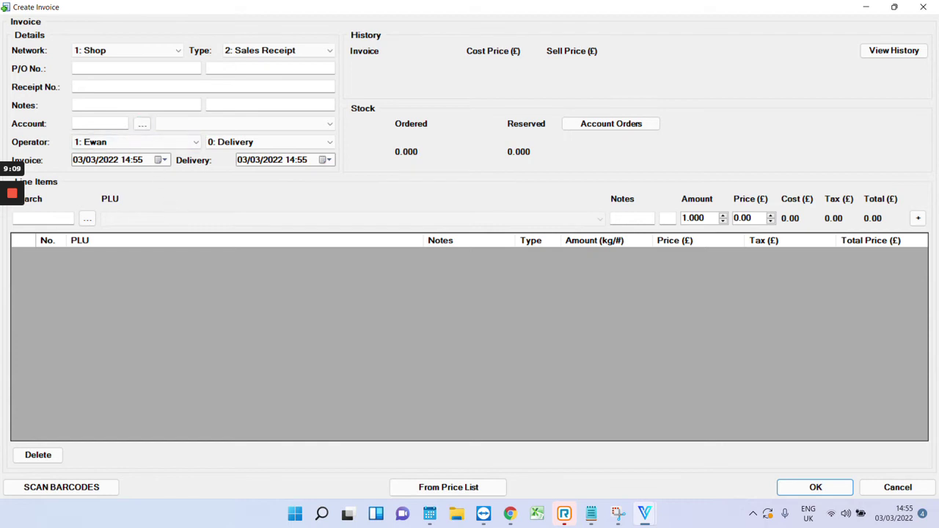
pyautogui.click(165, 125)
pyautogui.click(189, 137)
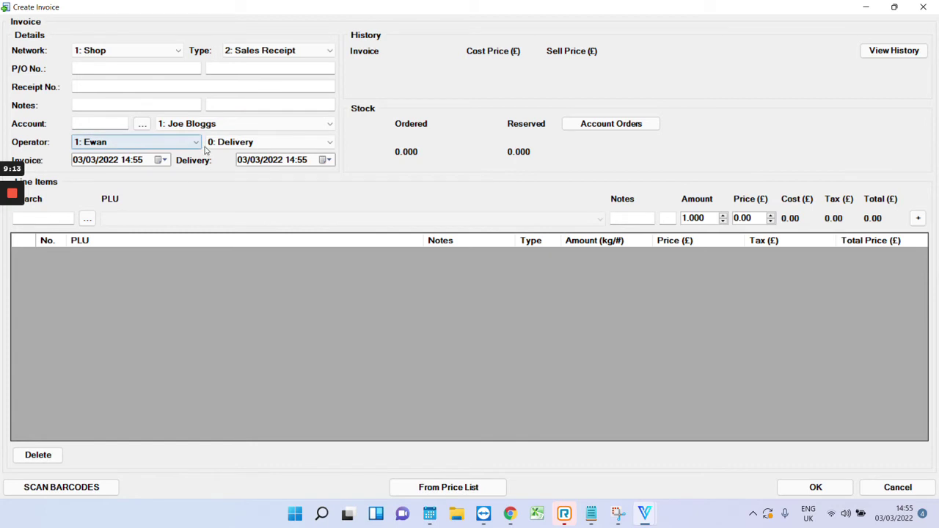
pyautogui.click(79, 161)
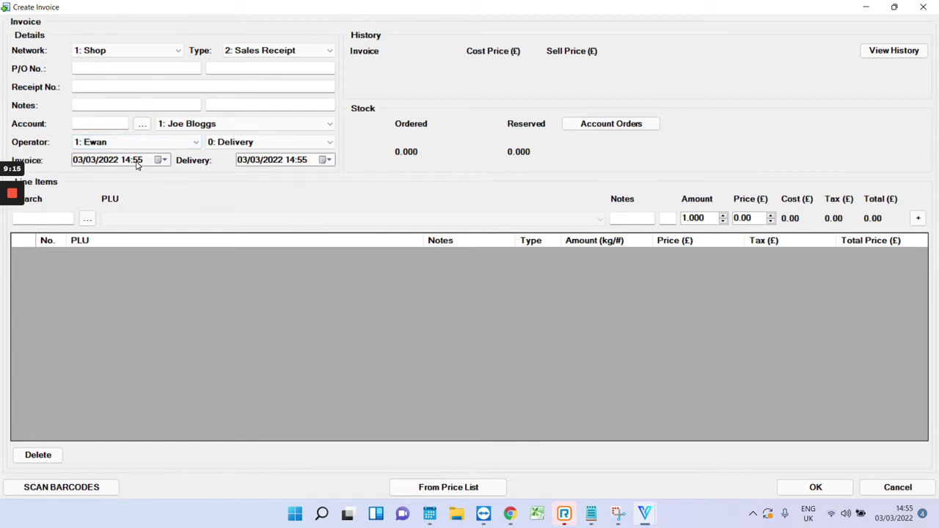
pyautogui.click(249, 142)
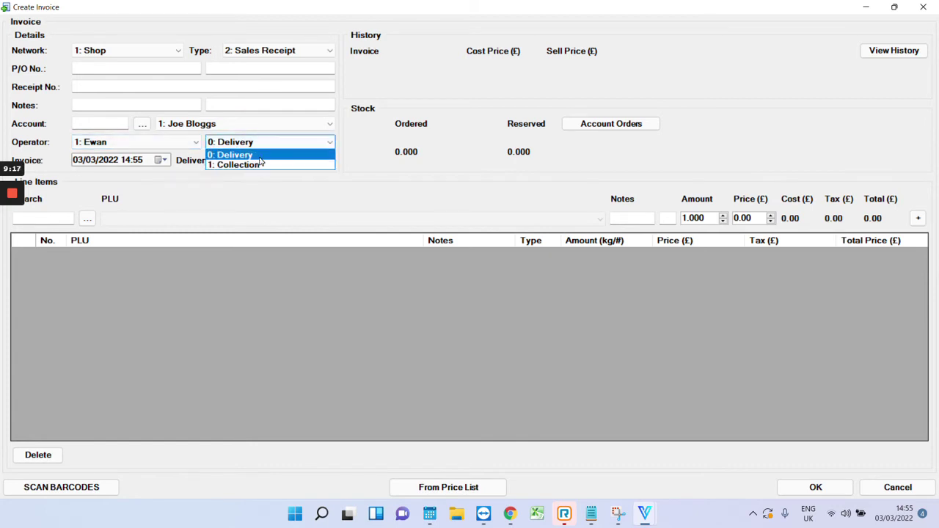
pyautogui.click(266, 152)
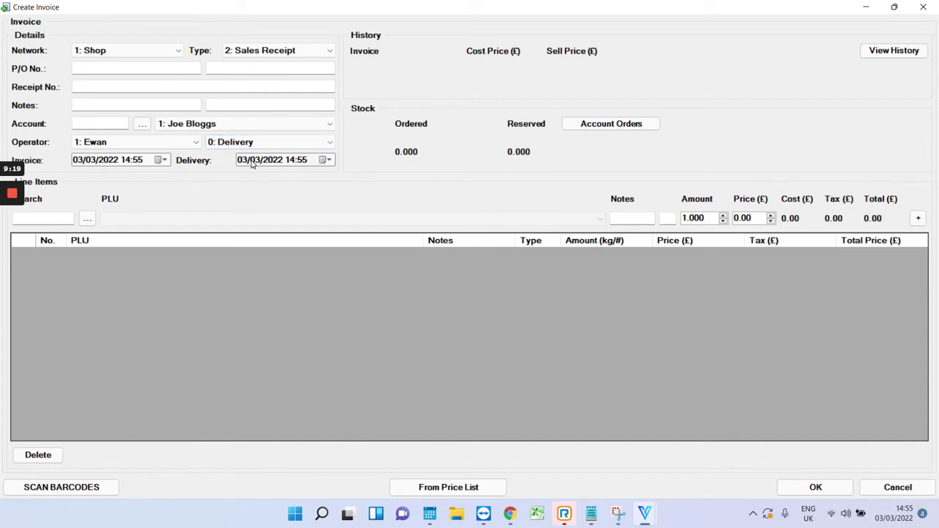
pyautogui.click(253, 160)
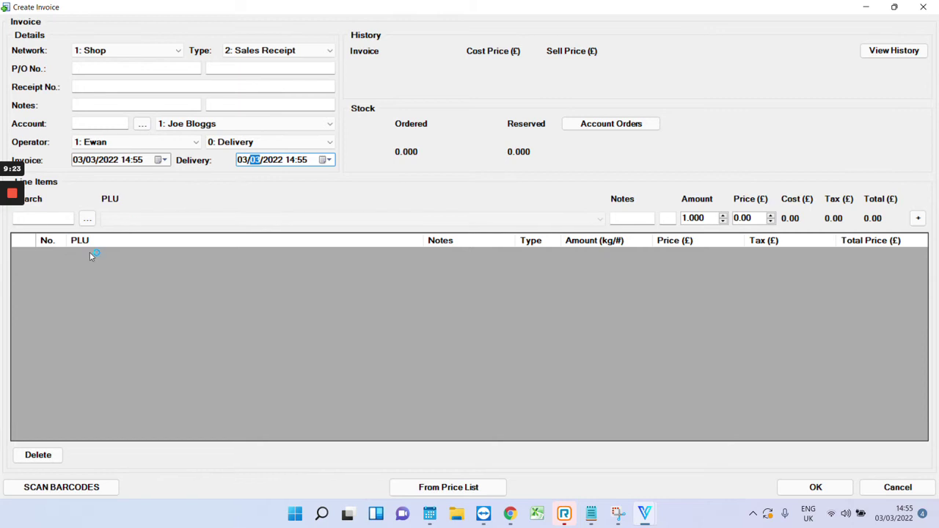
# Step: Add a line of 2 Sandwiches at 2.60 each and save the 5.20 invoice
pyautogui.click(66, 217)
pyautogui.write('sandq')
pyautogui.press('BackSpace')
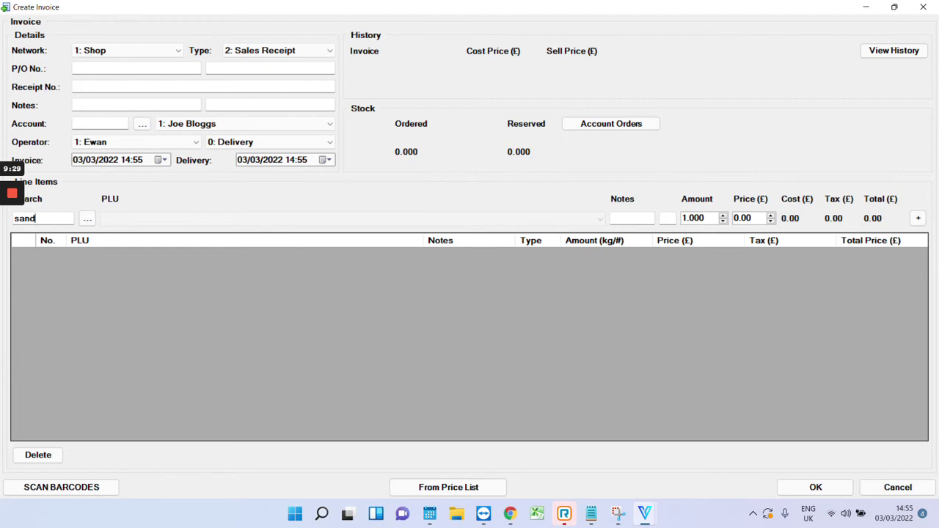
pyautogui.write('wich')
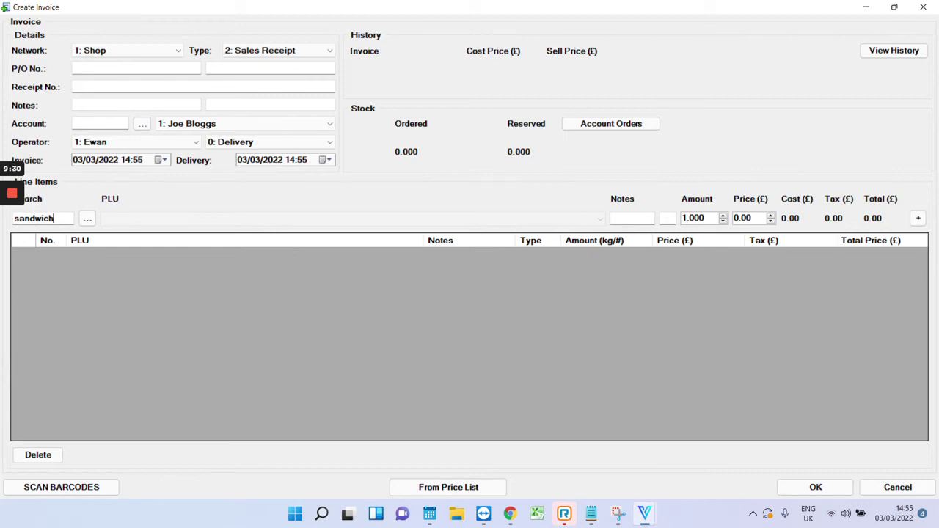
pyautogui.click(87, 219)
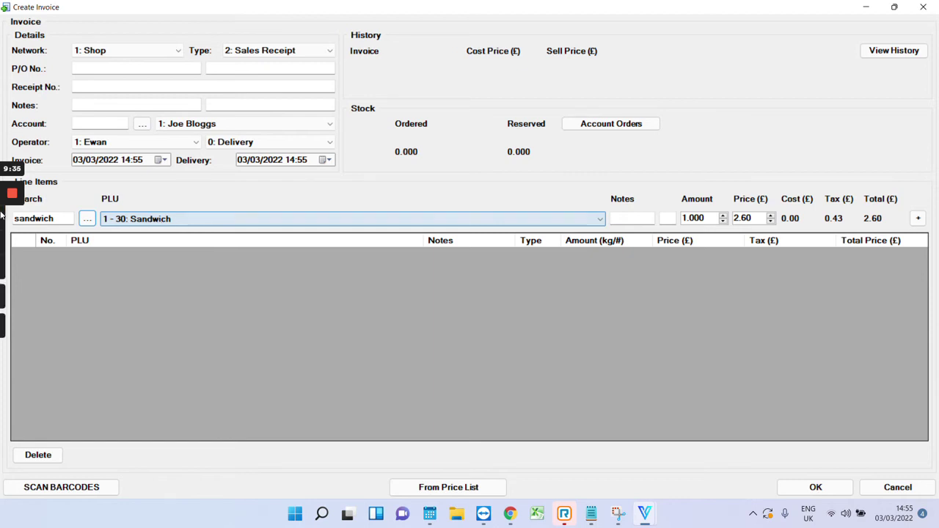
pyautogui.click(168, 220)
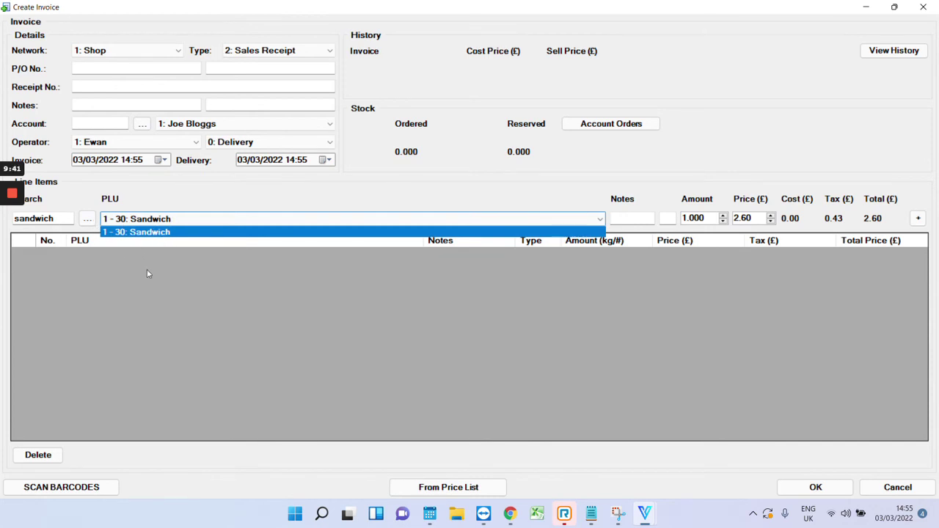
pyautogui.click(714, 218)
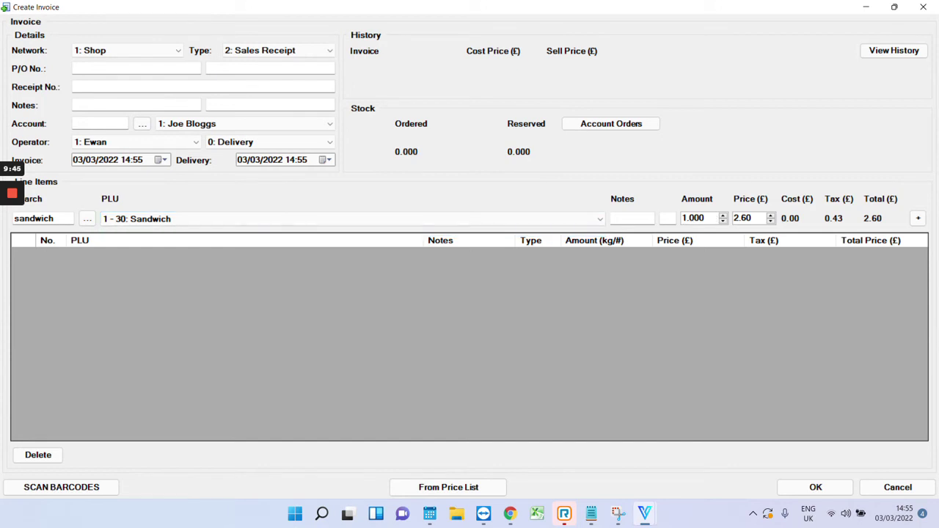
pyautogui.click(724, 215)
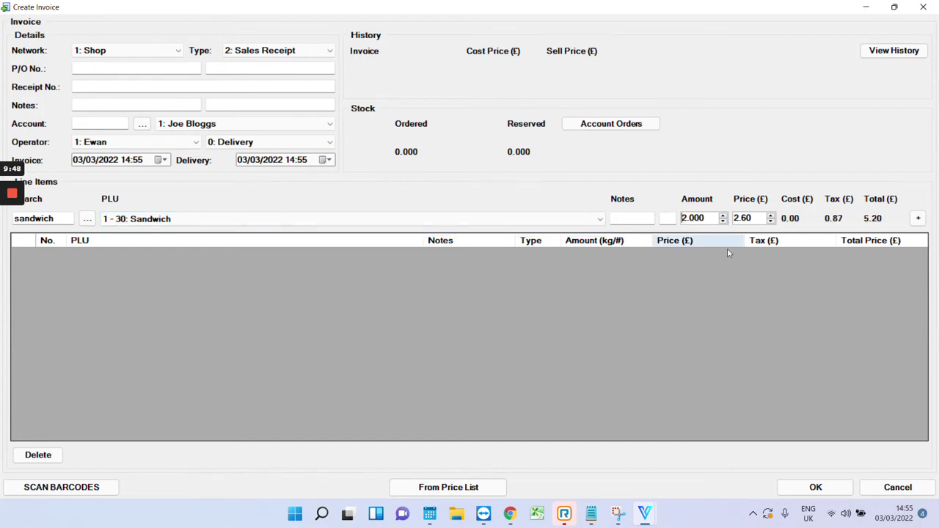
pyautogui.click(917, 218)
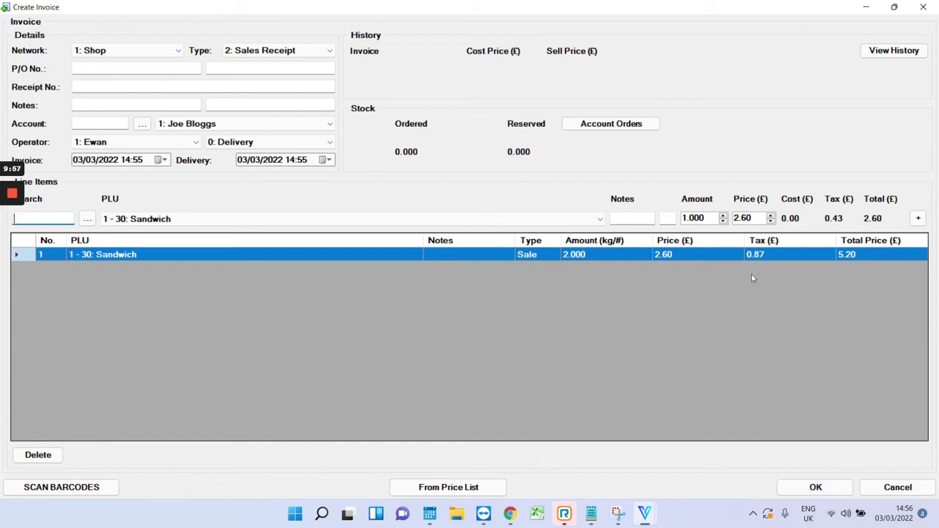
pyautogui.click(162, 222)
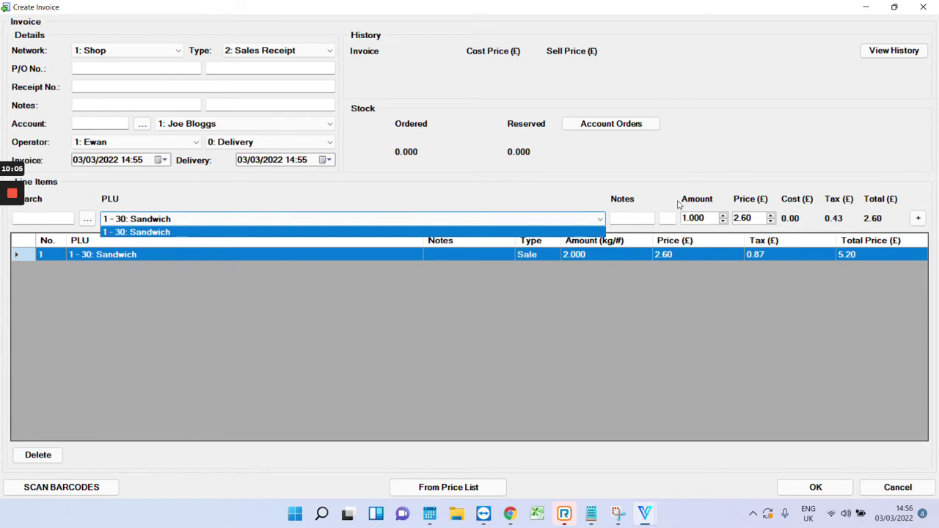
pyautogui.click(445, 290)
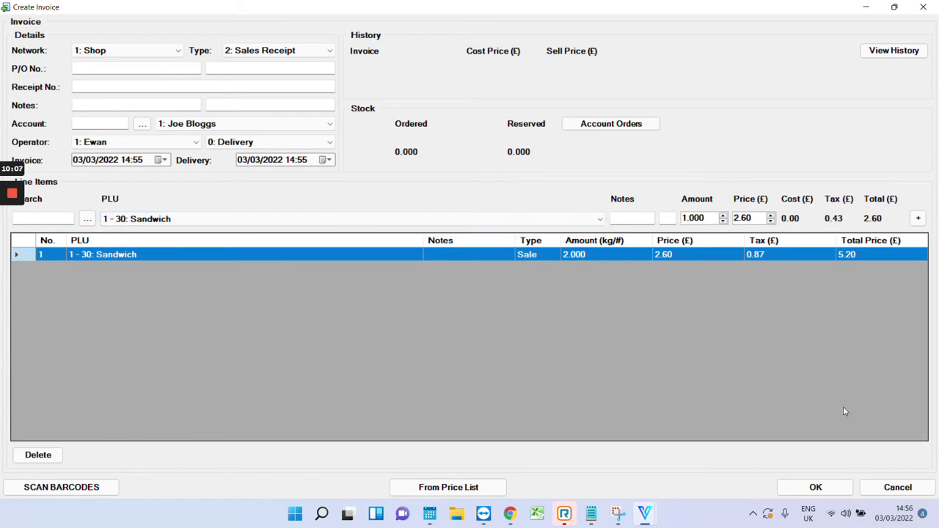
pyautogui.click(814, 488)
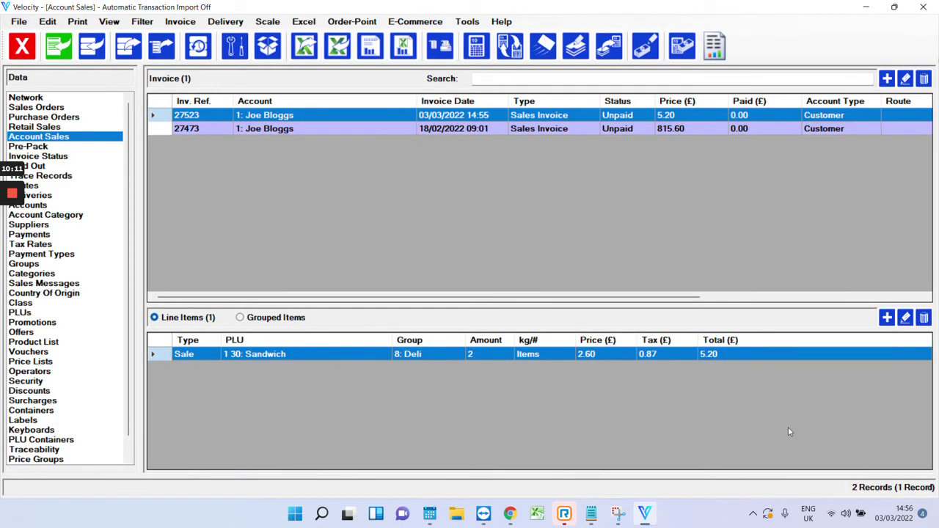
# Step: Preview the new invoice as a document and close the preview
pyautogui.click(109, 21)
pyautogui.click(147, 35)
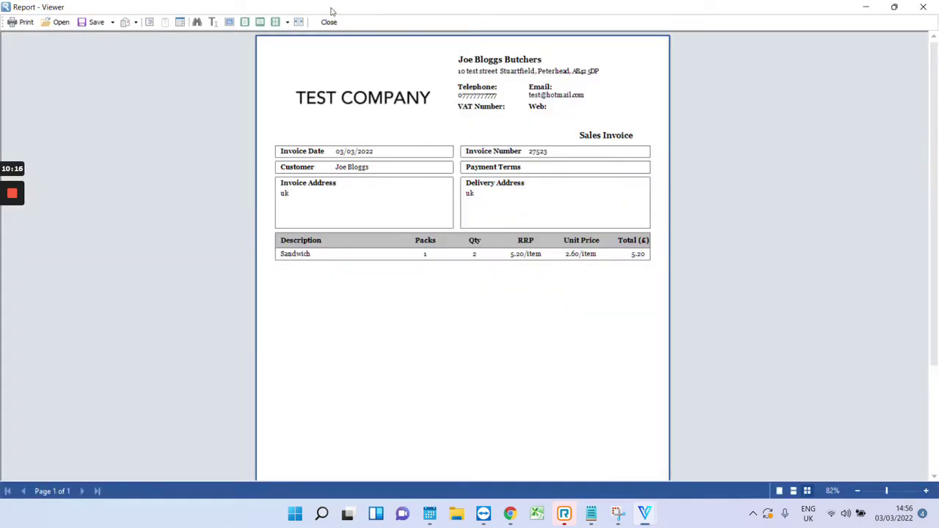
pyautogui.click(332, 23)
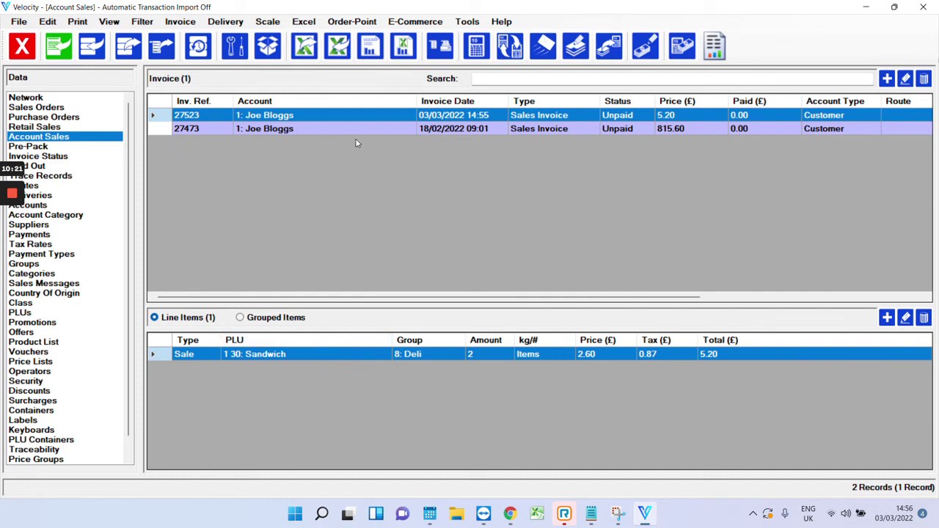
# Step: Switch to the empty Sales Orders list and bring up its order commands
pyautogui.click(86, 110)
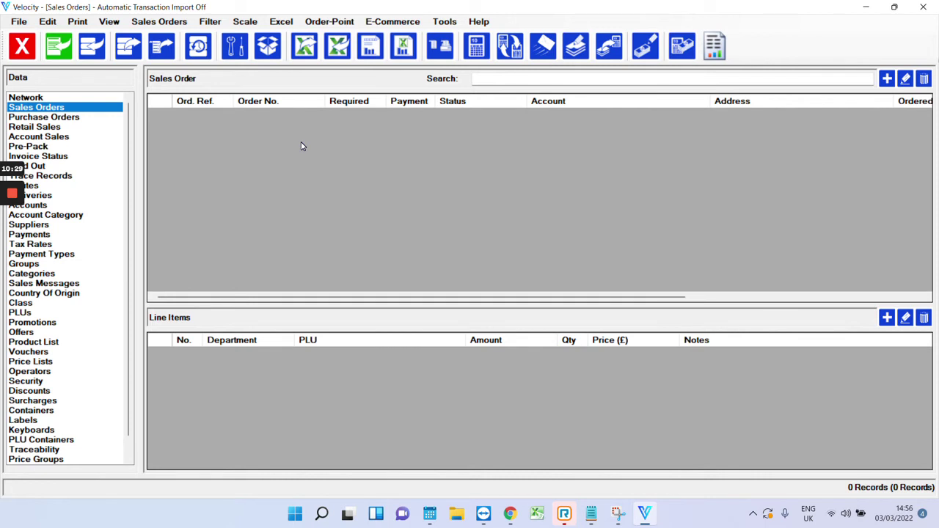
pyautogui.click(159, 22)
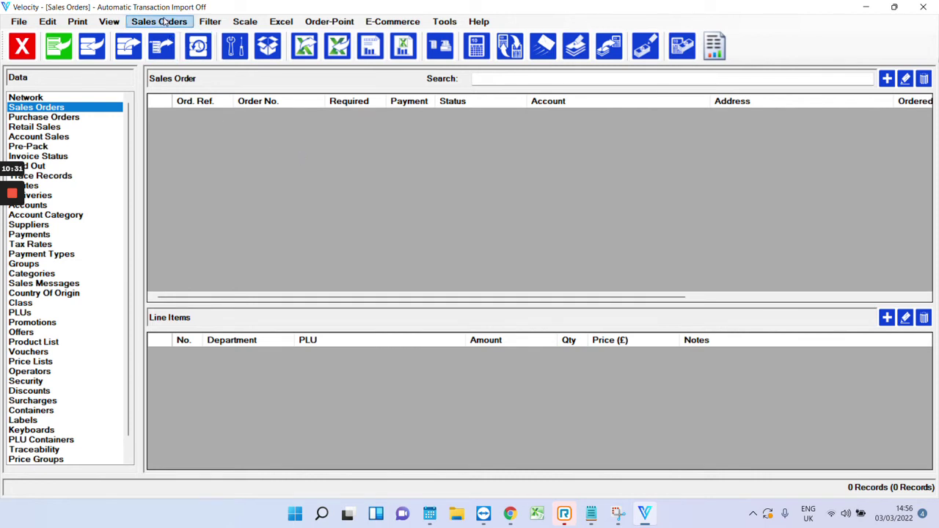
pyautogui.click(169, 22)
pyautogui.click(169, 21)
# Step: Start a new sales order assigned to customer account 1
pyautogui.click(179, 35)
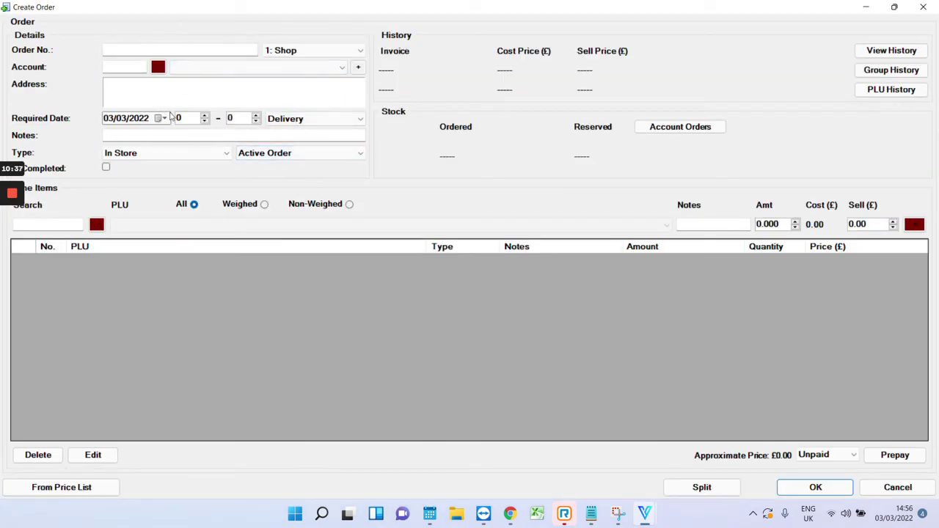
pyautogui.click(158, 68)
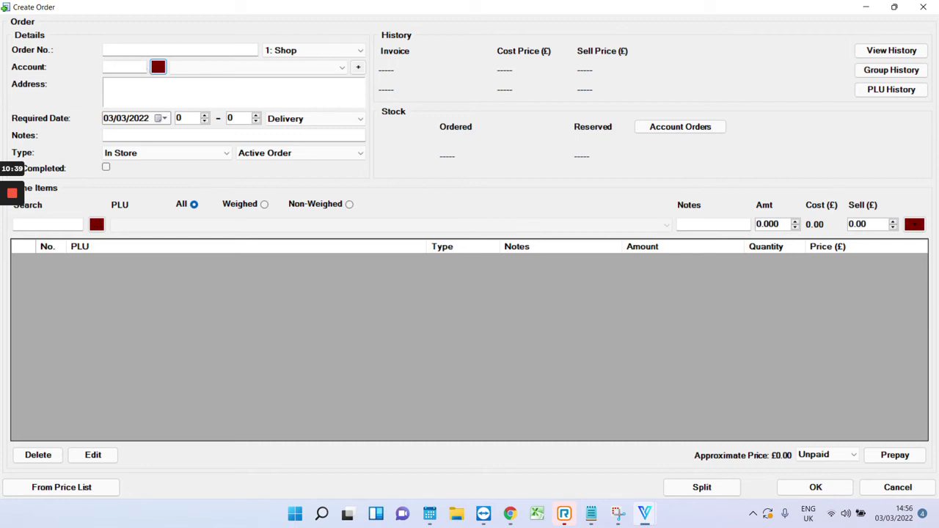
pyautogui.click(158, 67)
pyautogui.click(208, 78)
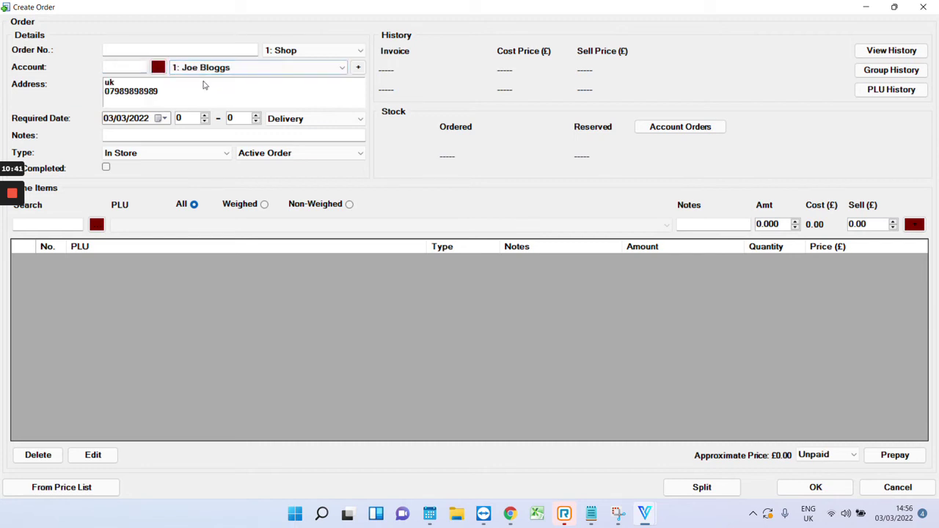
pyautogui.click(358, 68)
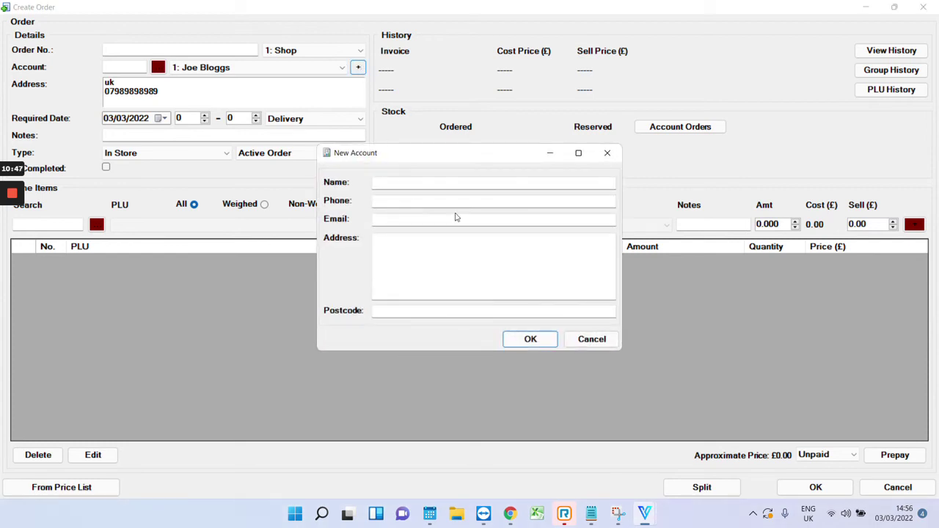
pyautogui.click(585, 341)
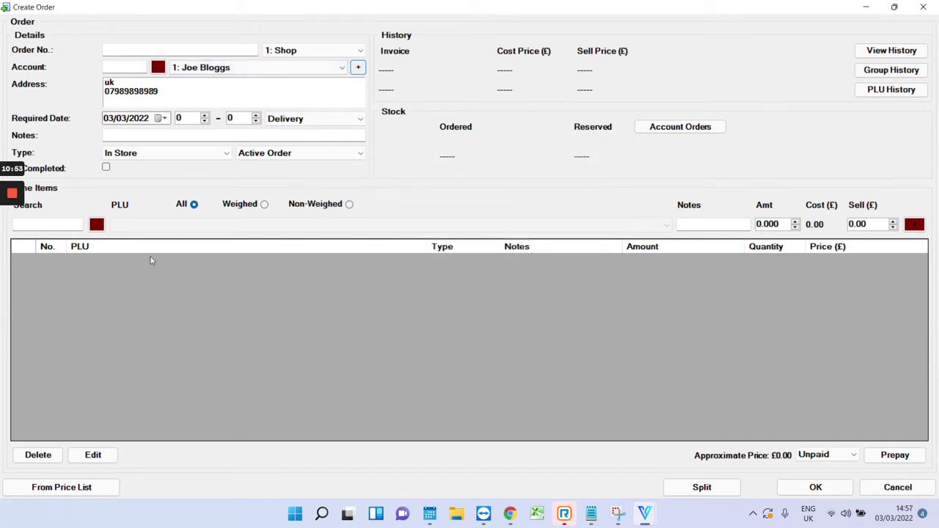
# Step: Choose PEARS as the product for the order line
pyautogui.click(96, 224)
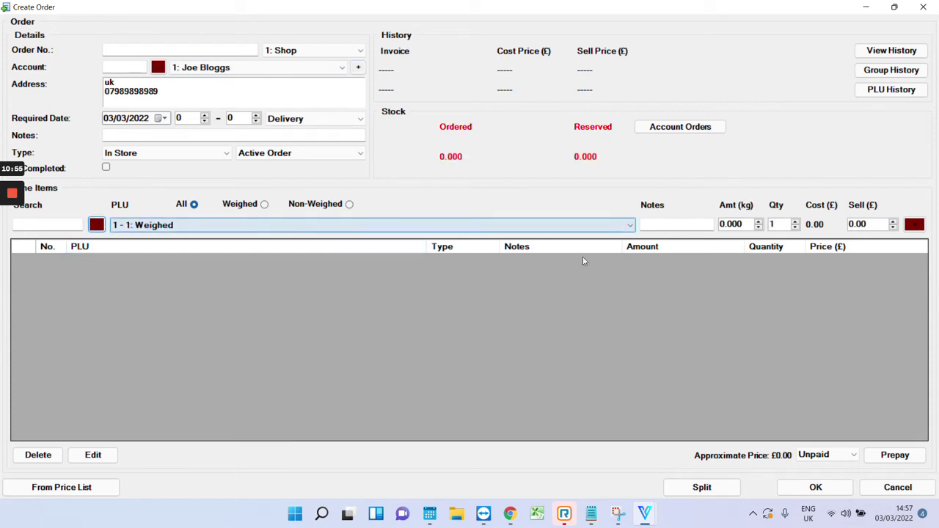
pyautogui.click(125, 225)
pyautogui.click(192, 356)
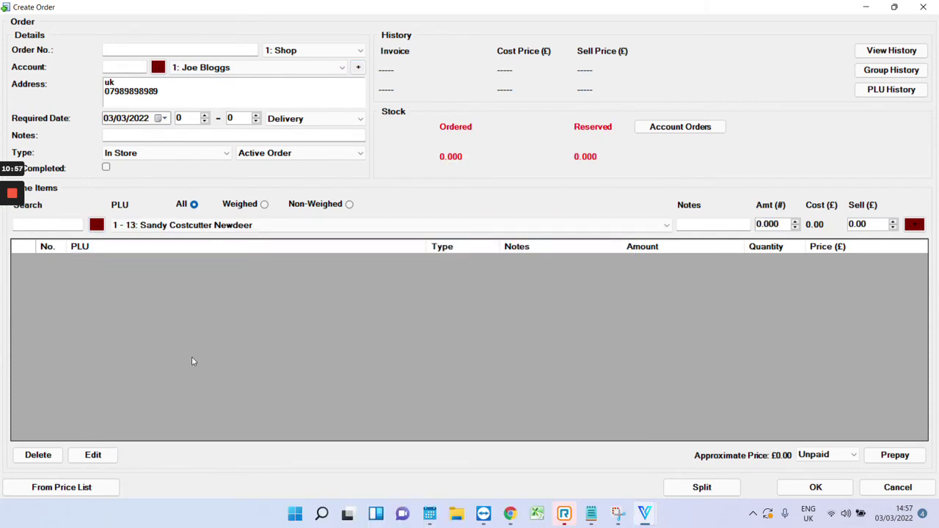
pyautogui.click(664, 225)
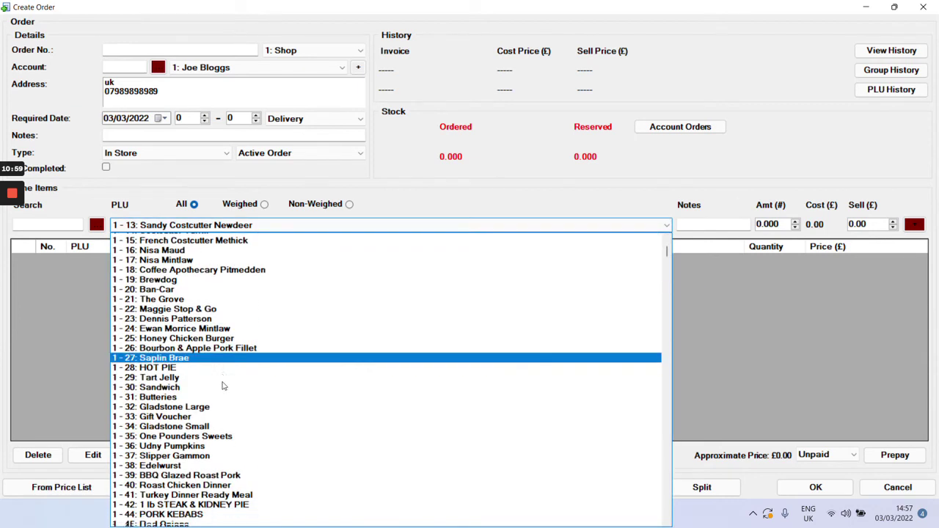
pyautogui.scroll(-3, 213, 396)
pyautogui.scroll(-10, 209, 400)
pyautogui.click(192, 317)
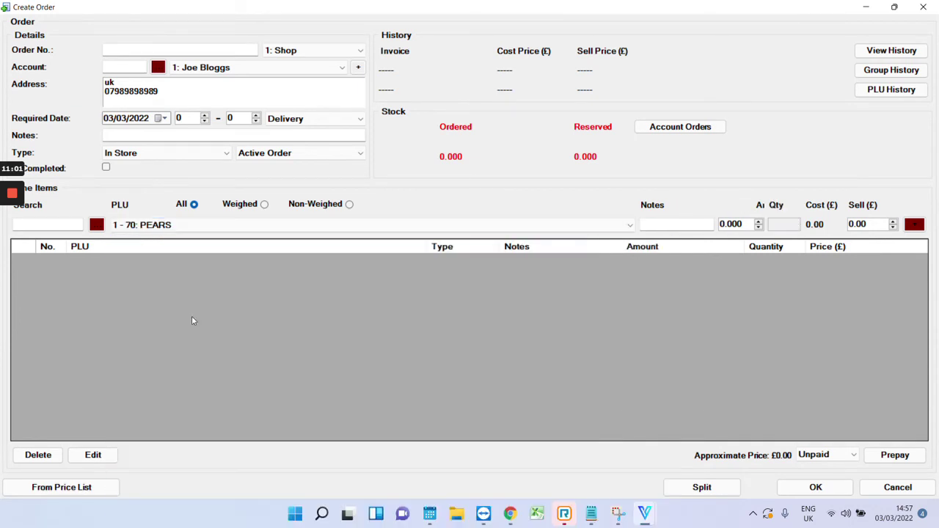
# Step: Add 4 Pears at 1.000 kg to the order, save it, and select the new order
pyautogui.click(795, 221)
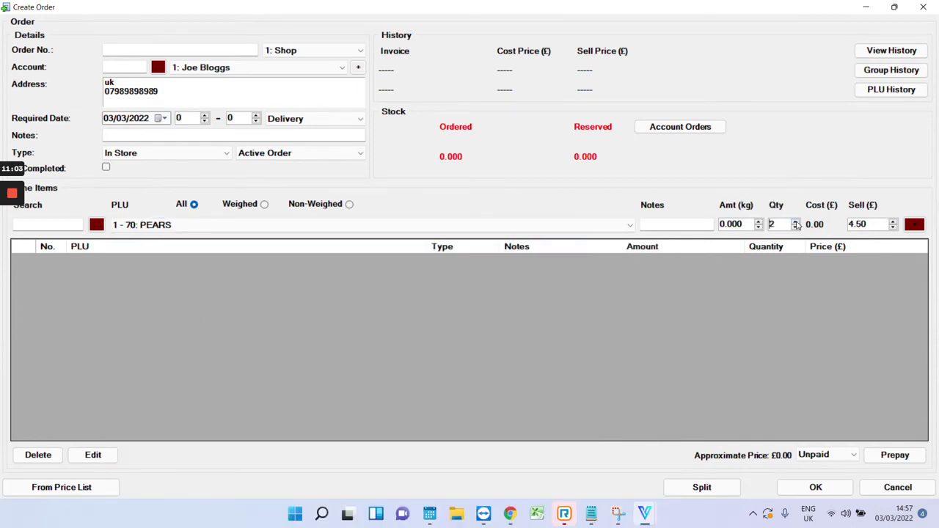
pyautogui.click(796, 222)
pyautogui.click(913, 224)
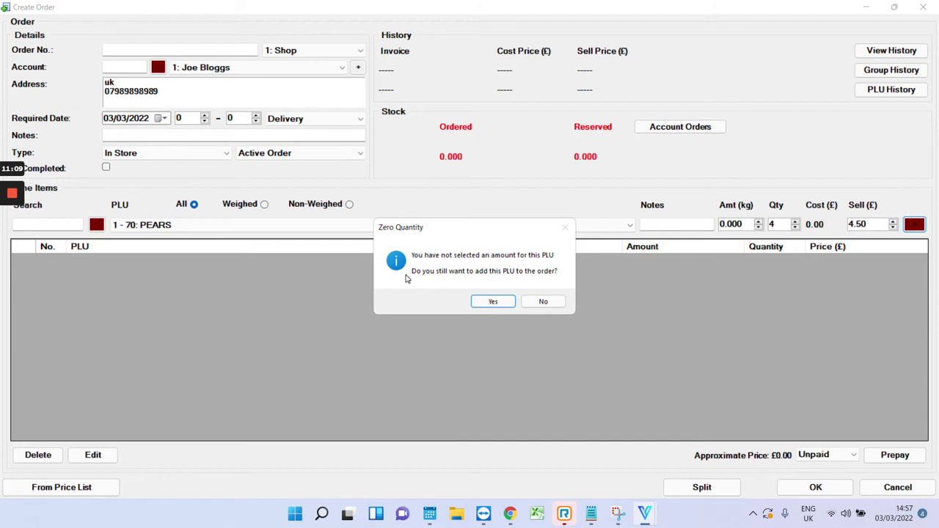
pyautogui.click(535, 302)
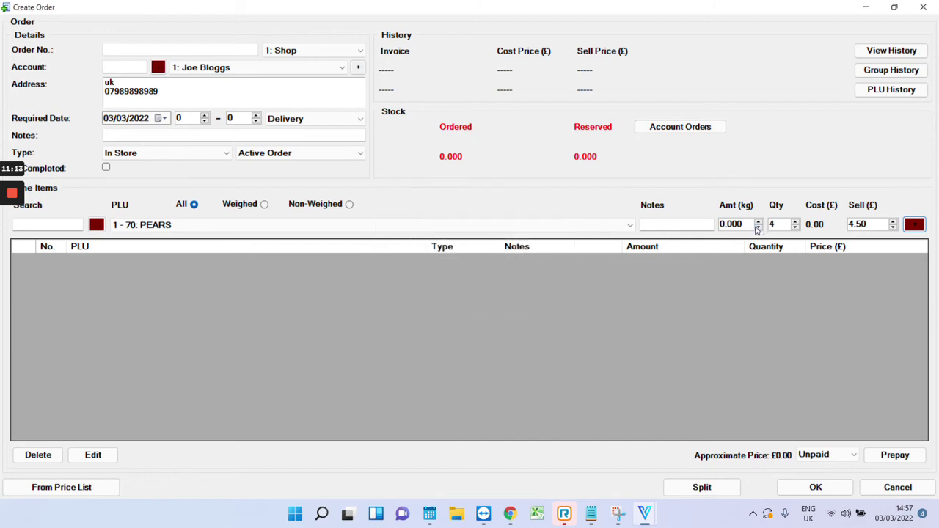
pyautogui.click(759, 221)
pyautogui.click(913, 224)
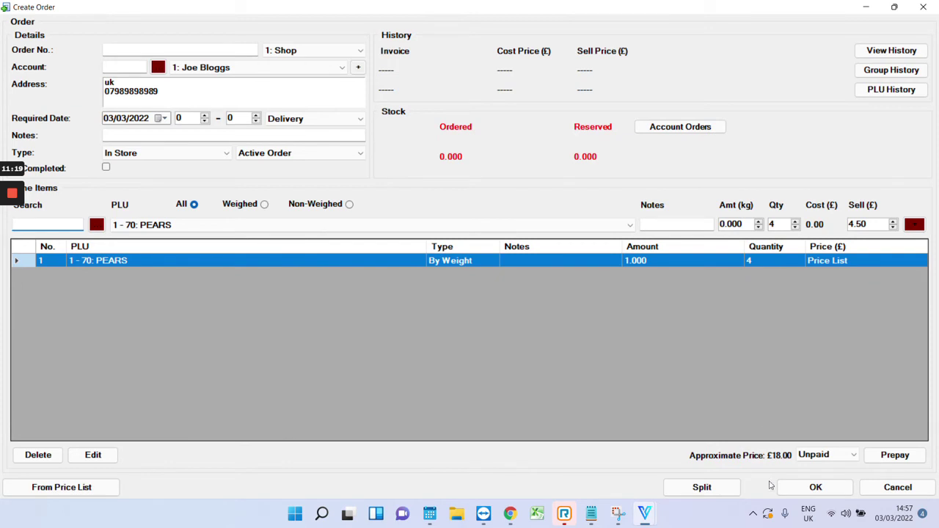
pyautogui.click(816, 488)
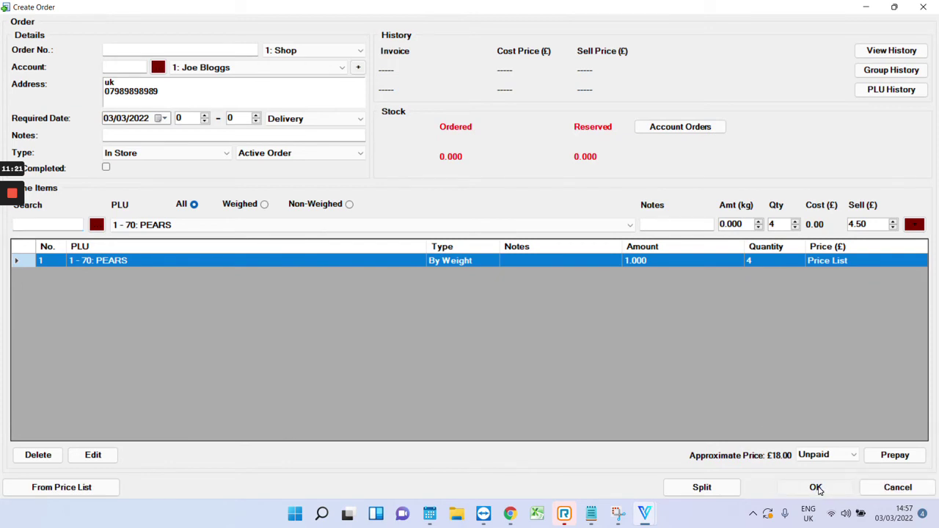
pyautogui.click(275, 113)
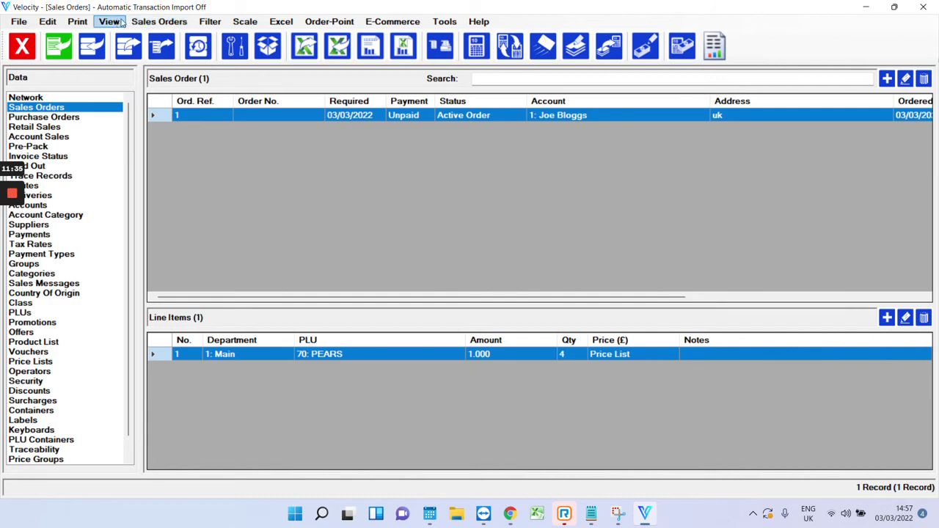
# Step: Convert the order to an invoice, including zero-amount lines and keeping the order, then view Account Sales
pyautogui.click(160, 21)
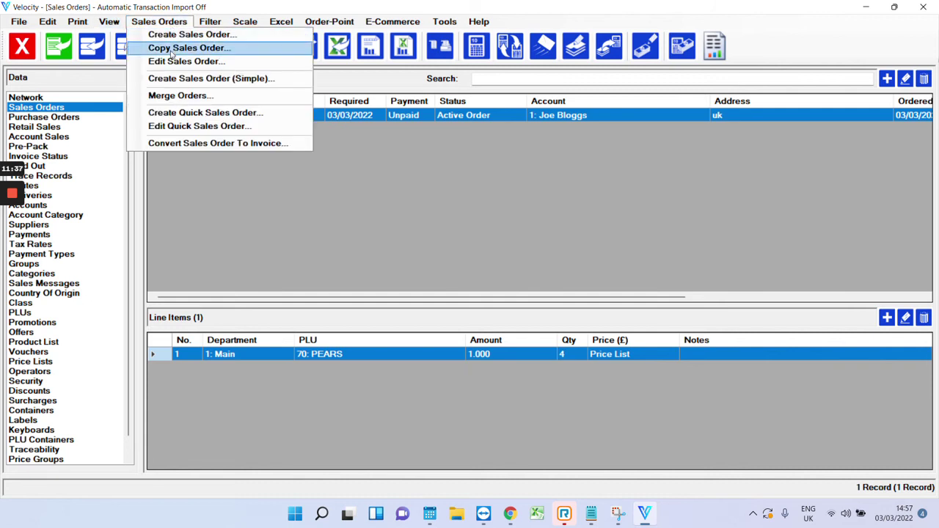
pyautogui.click(214, 143)
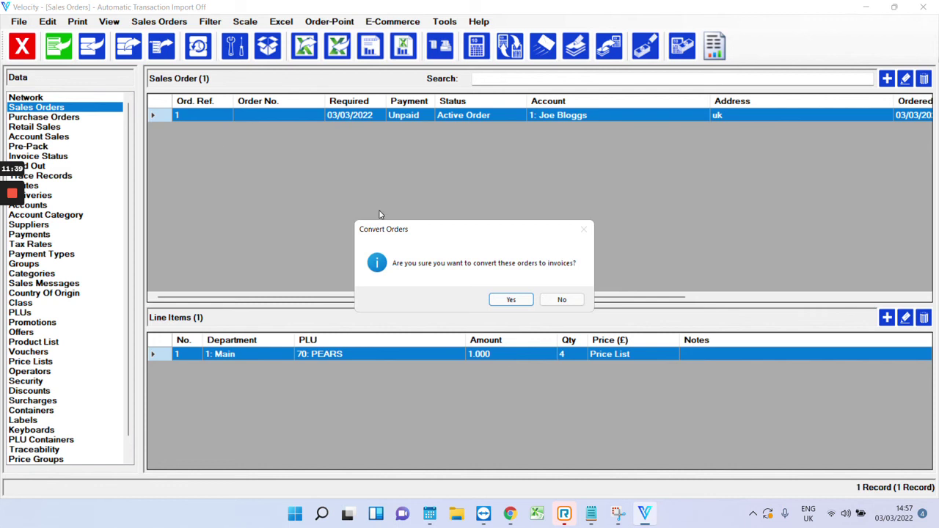
pyautogui.click(519, 300)
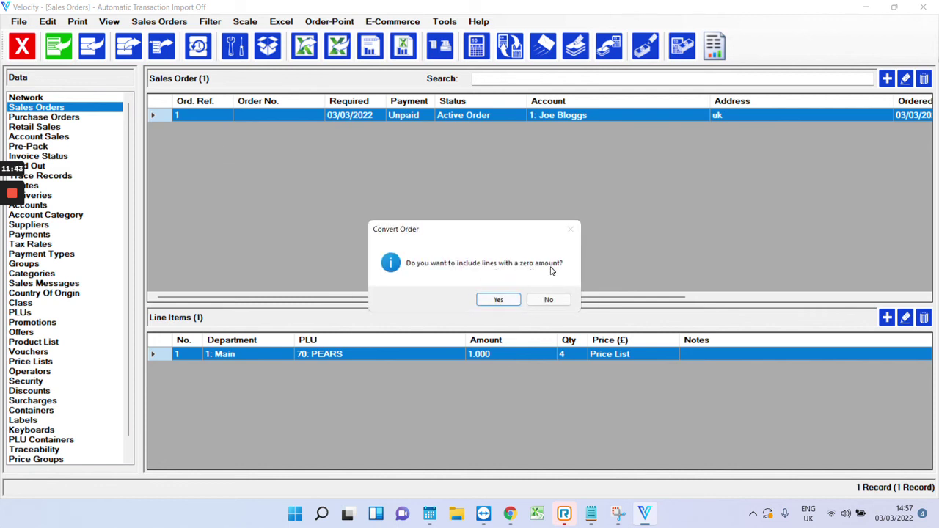
pyautogui.click(499, 302)
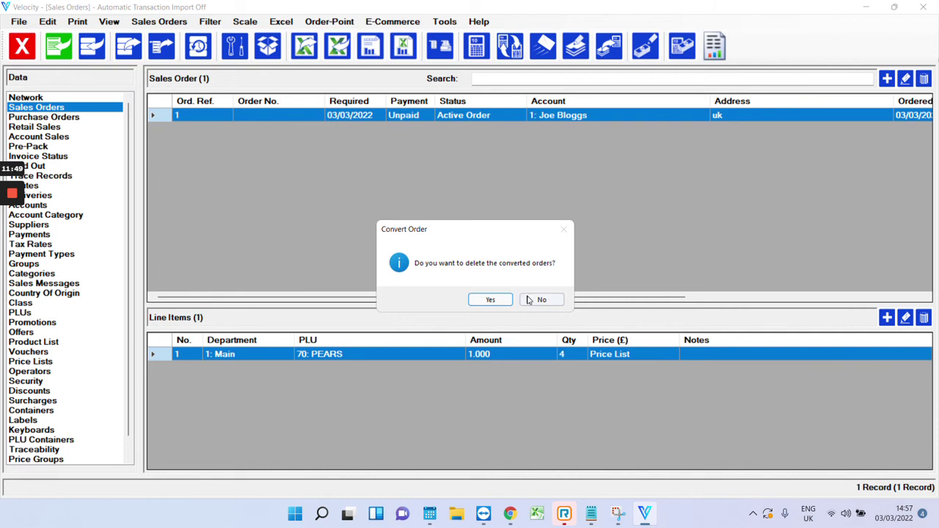
pyautogui.click(528, 300)
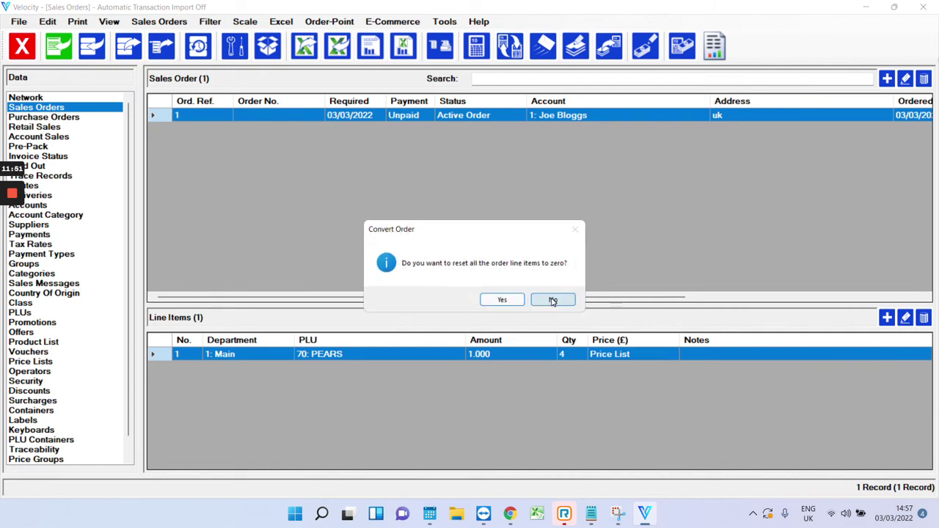
pyautogui.click(552, 301)
pyautogui.click(546, 302)
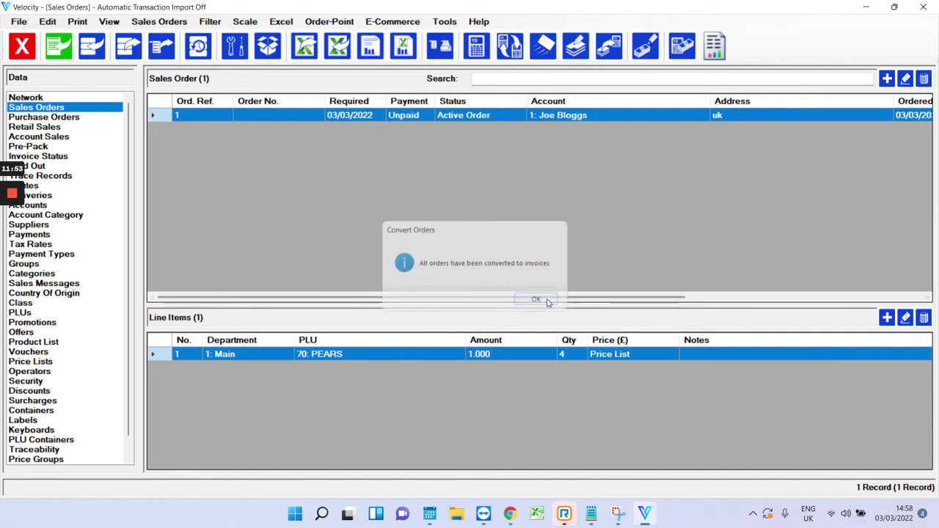
pyautogui.click(75, 138)
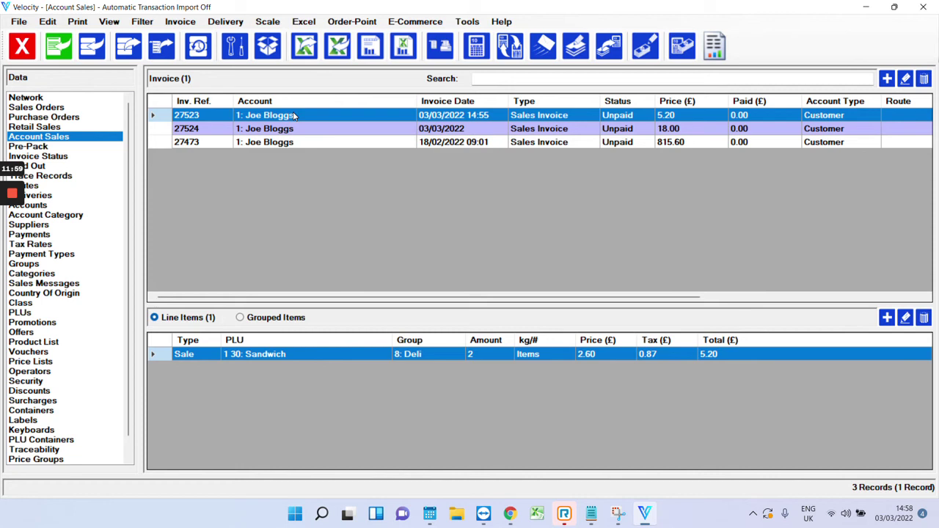
pyautogui.click(65, 111)
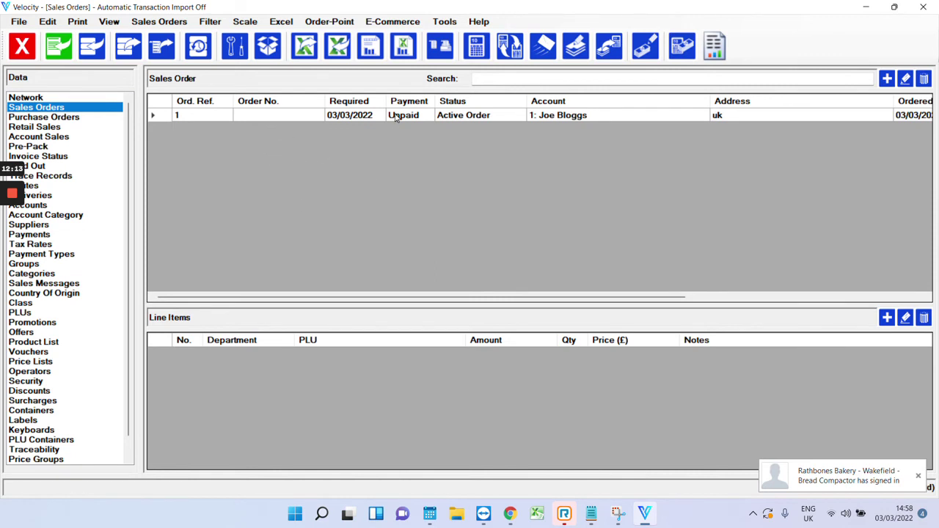
pyautogui.click(76, 138)
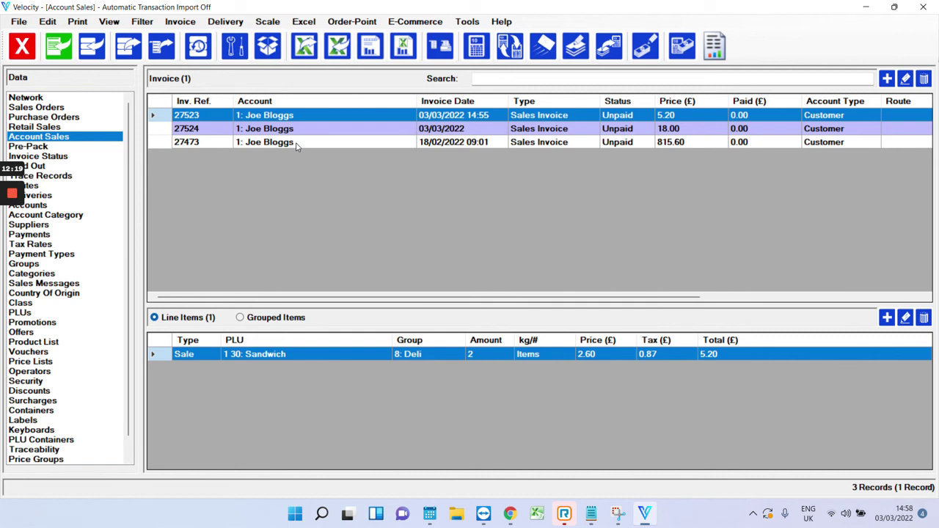
pyautogui.click(180, 21)
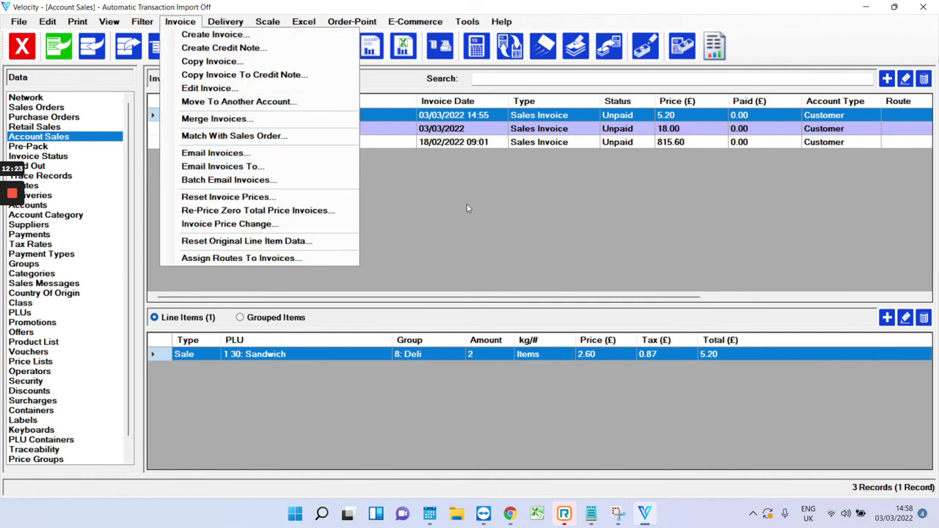
pyautogui.click(498, 195)
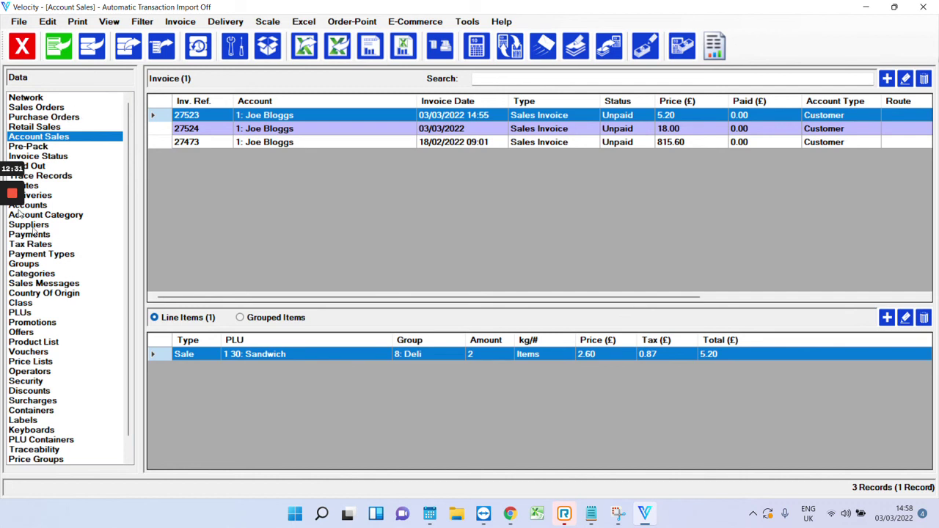
pyautogui.click(15, 246)
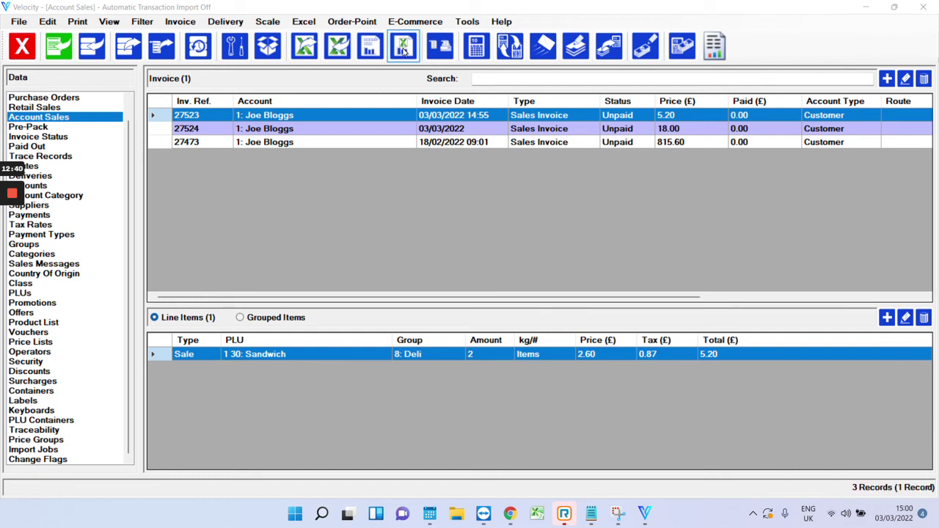
pyautogui.click(406, 52)
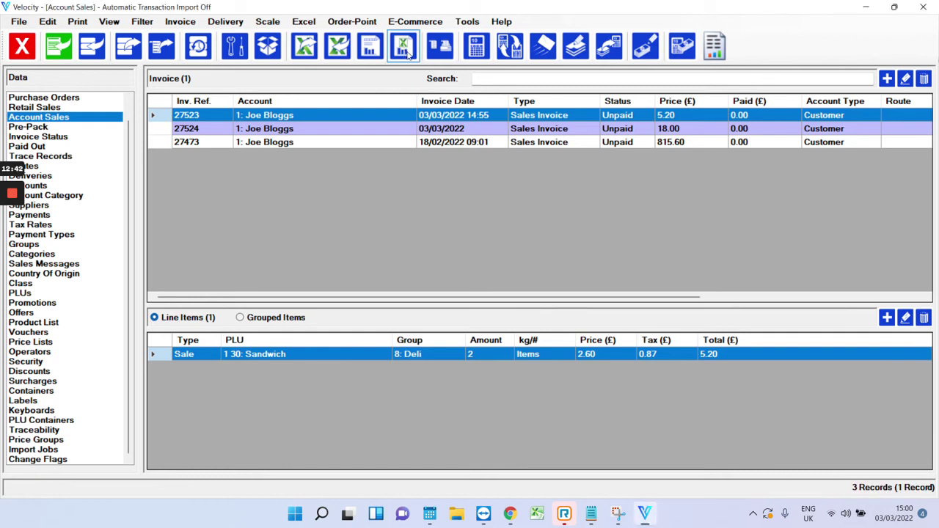
pyautogui.click(406, 53)
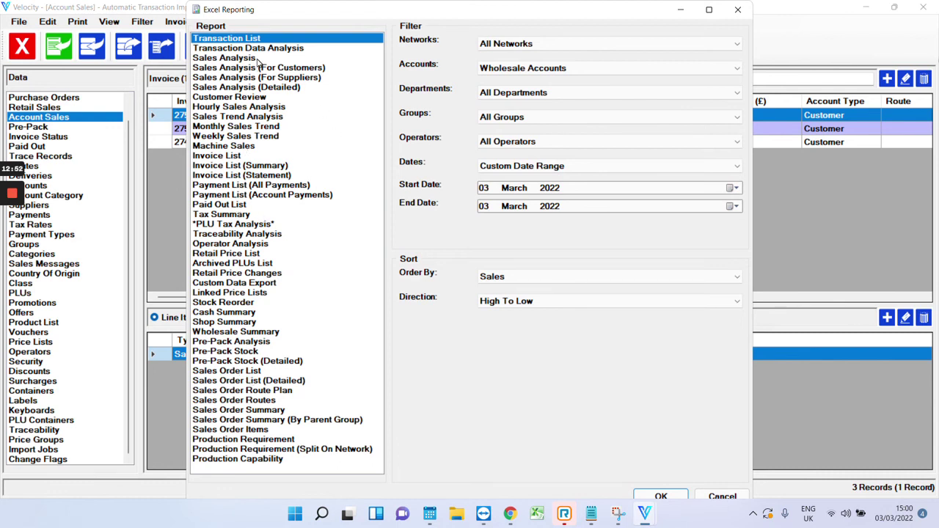
# Step: Run a Sales Analysis for Wholesale Accounts from 01/02/2022, grouped by PLUs By Group
pyautogui.click(224, 58)
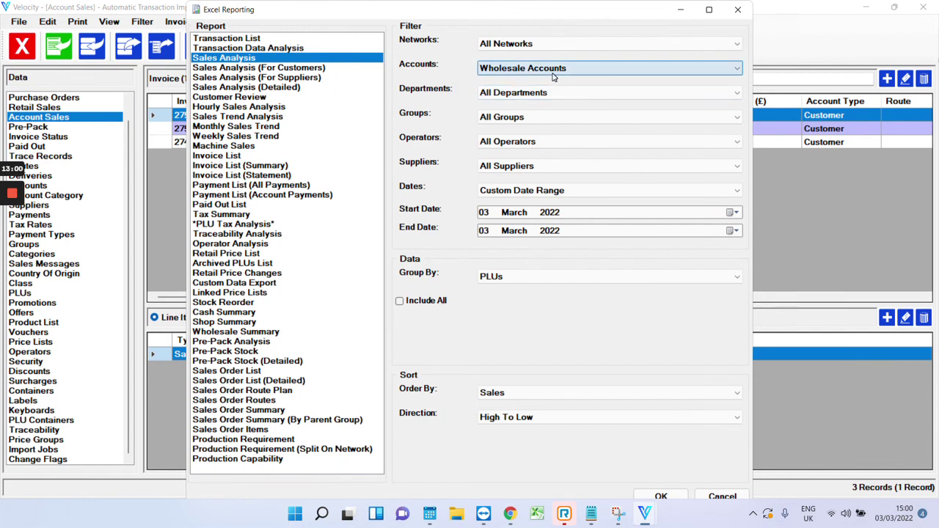
pyautogui.click(547, 73)
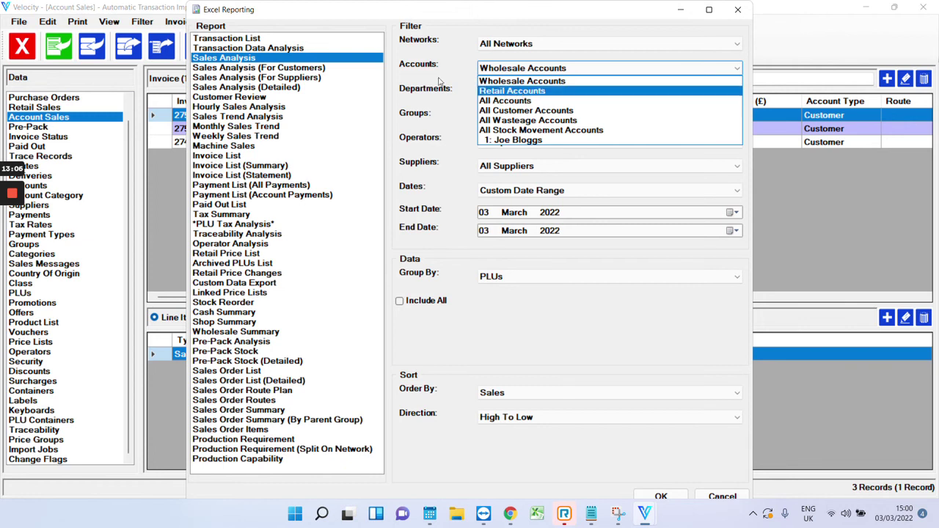
pyautogui.click(439, 82)
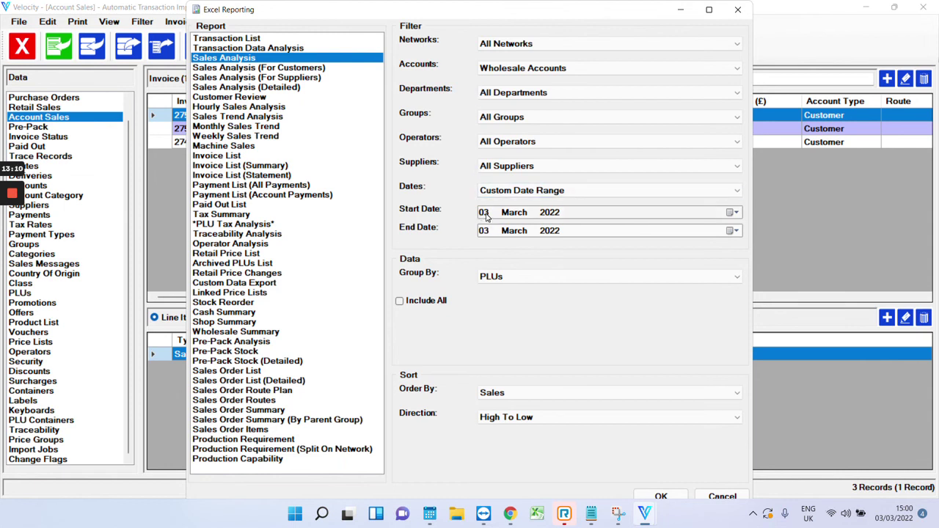
pyautogui.click(731, 212)
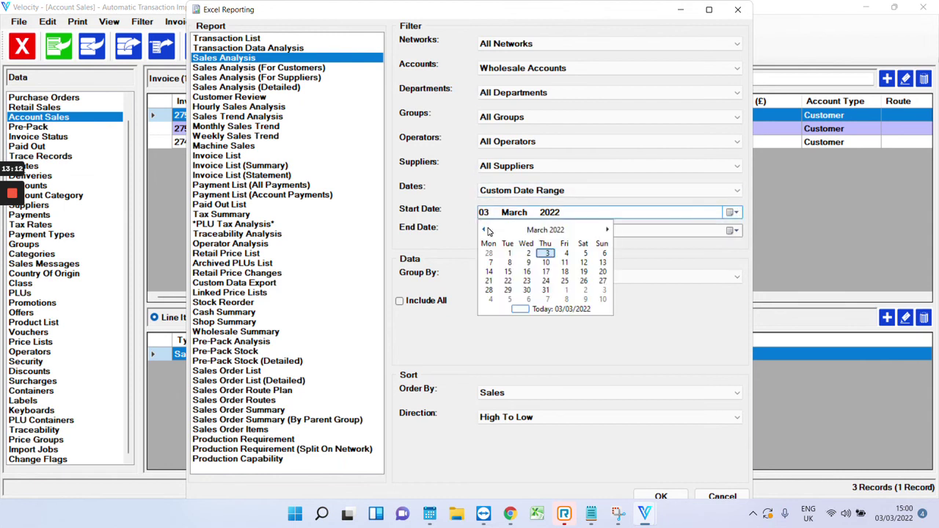
pyautogui.click(488, 231)
pyautogui.click(507, 253)
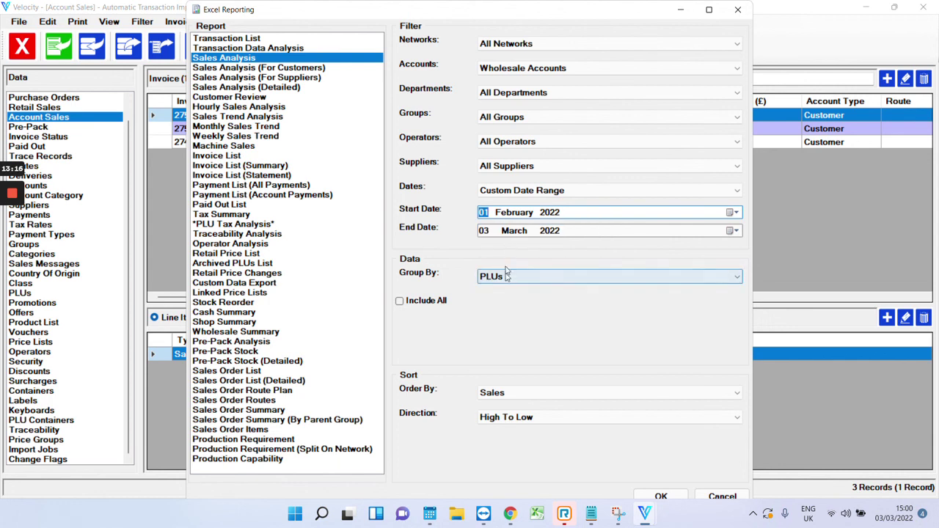
pyautogui.click(505, 276)
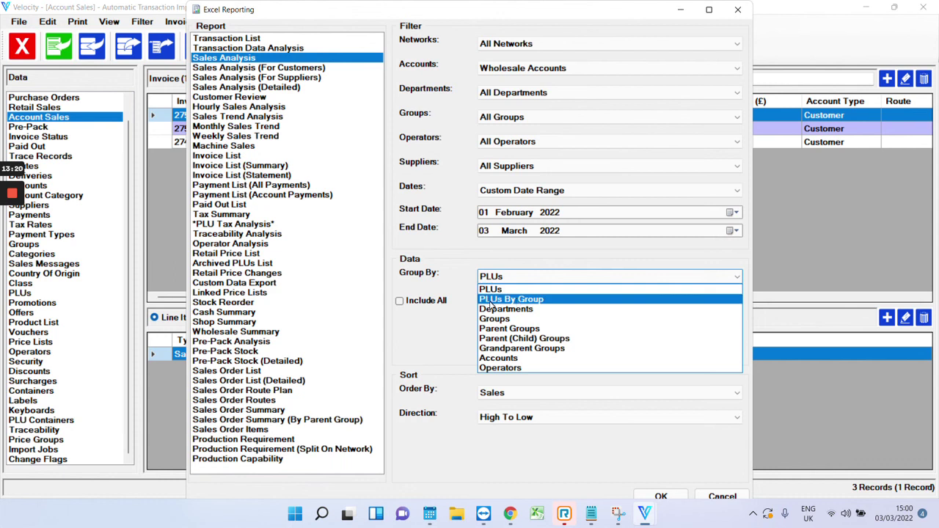
pyautogui.click(512, 300)
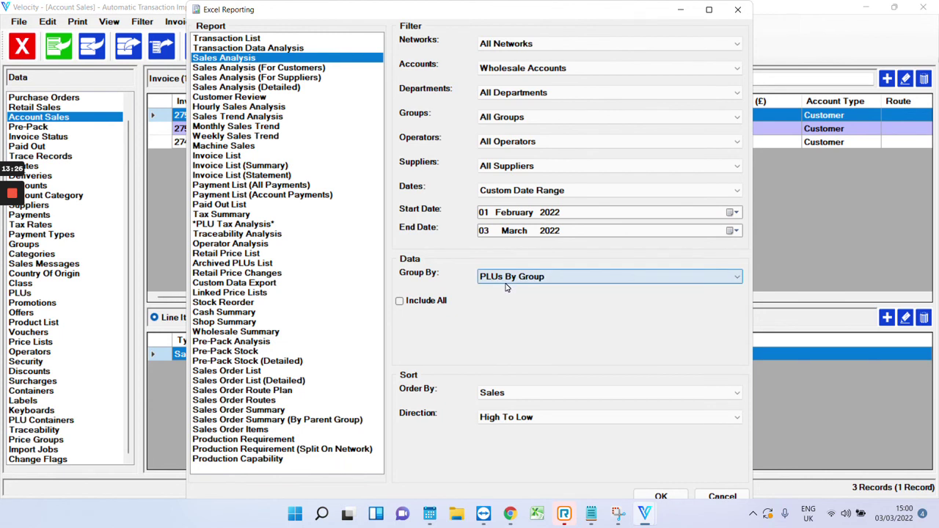
pyautogui.click(668, 498)
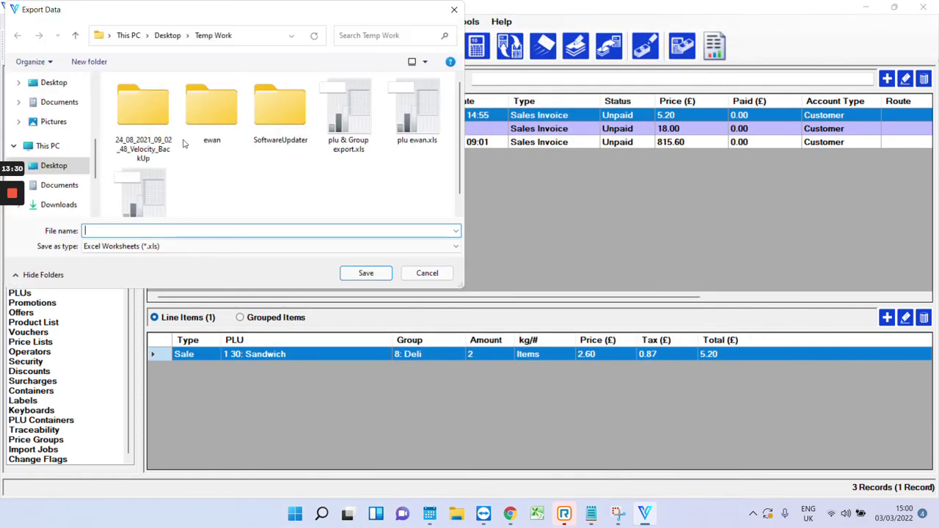
# Step: Save the export as 'test' in the Documents folder and open the resulting spreadsheet
pyautogui.scroll(-1, 213, 198)
pyautogui.scroll(1, 214, 198)
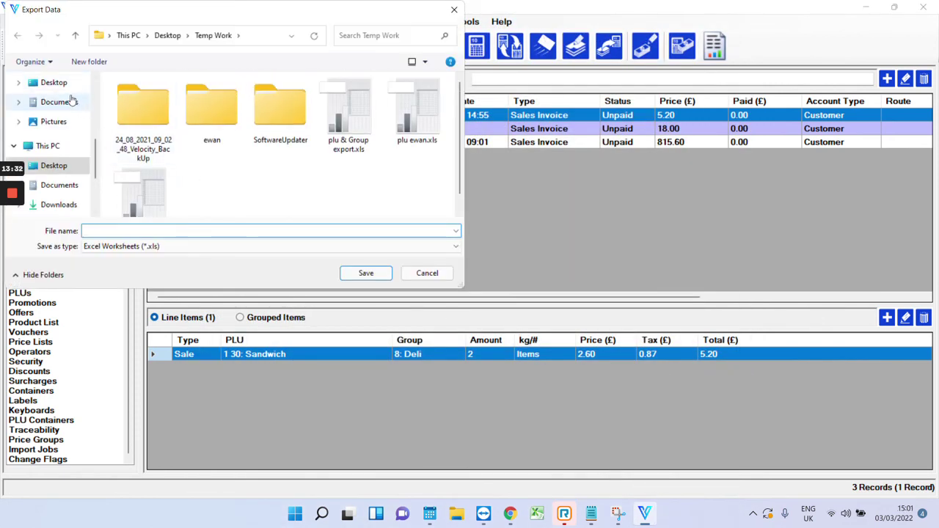
pyautogui.click(54, 83)
pyautogui.scroll(-1, 166, 184)
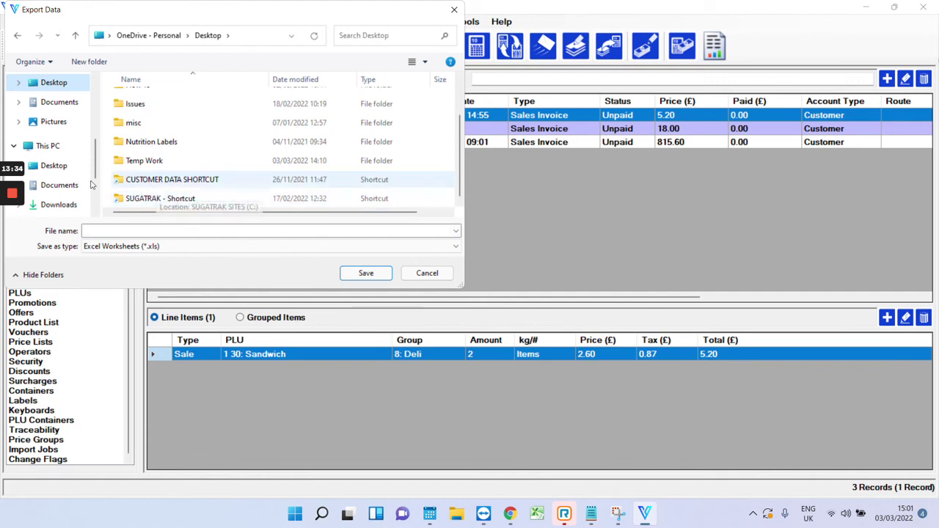
pyautogui.click(65, 185)
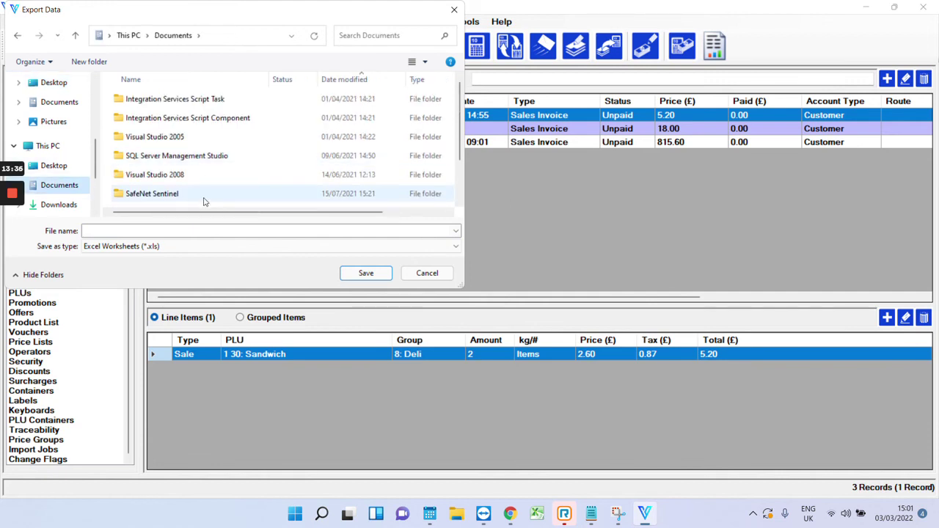
pyautogui.click(177, 230)
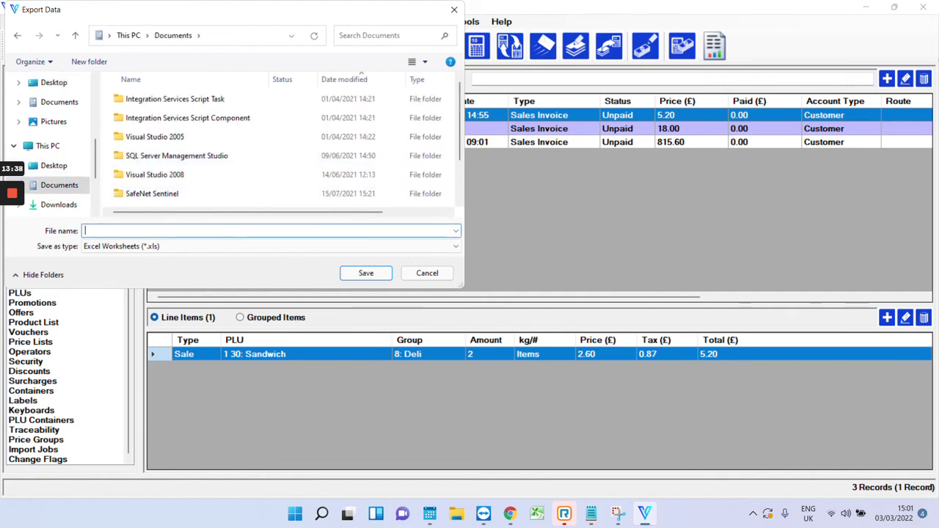
pyautogui.write('test')
pyautogui.press('Return')
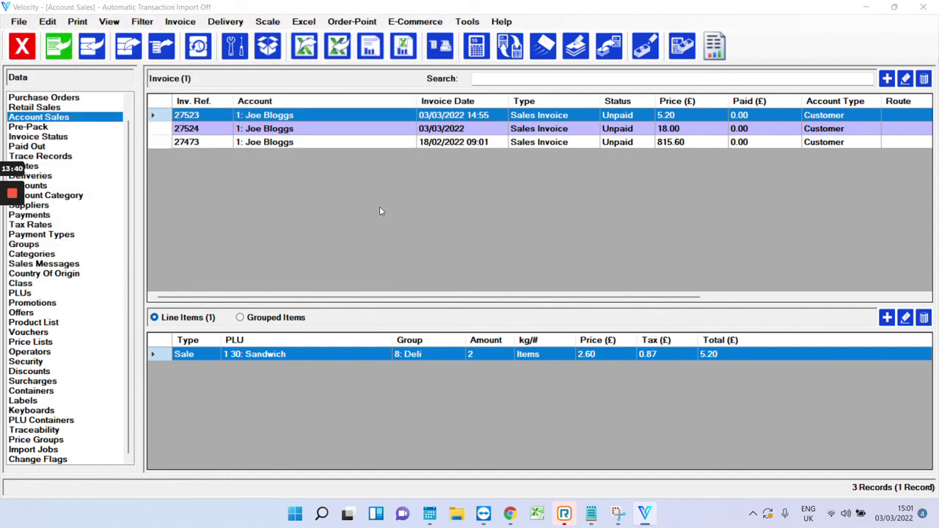
pyautogui.click(499, 301)
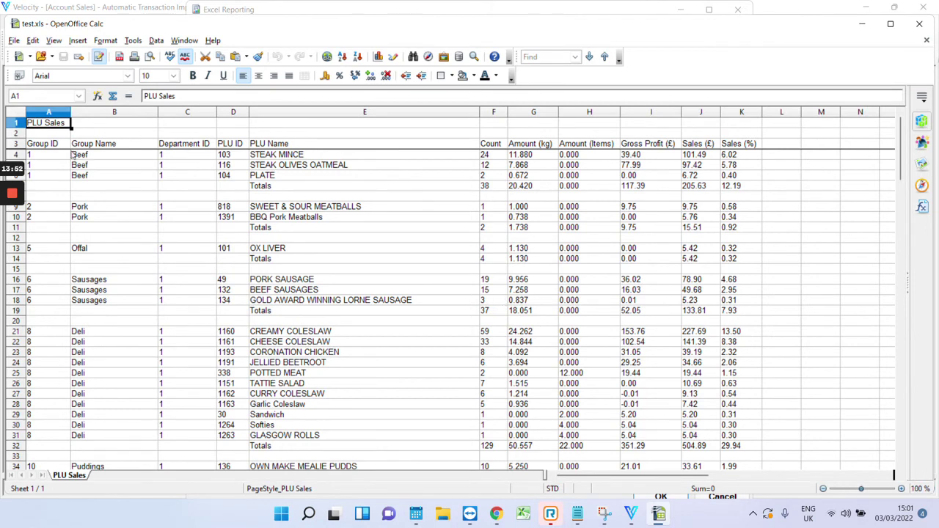
# Step: Check STEAK MINCE's weight in G4 and sales in J4, then scroll down the PLU Sales sheet
pyautogui.moveTo(57, 158); pyautogui.dragTo(454, 228)
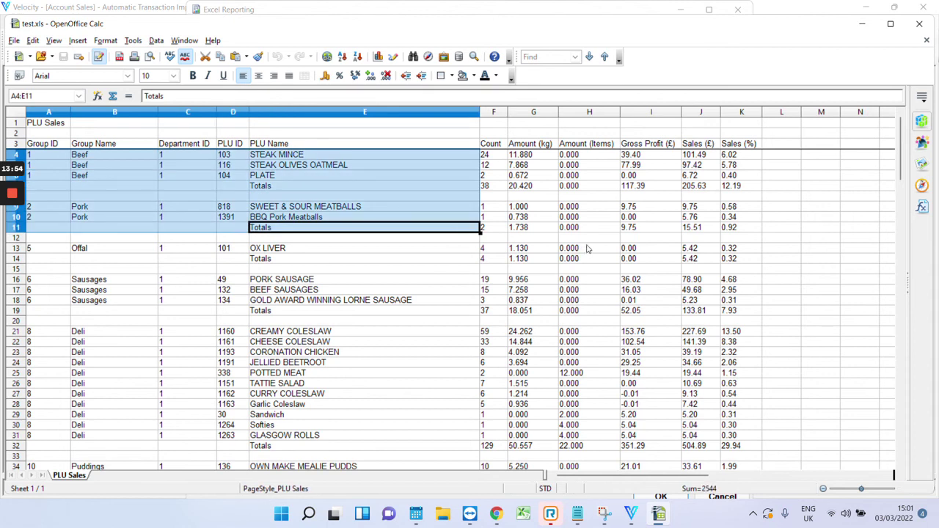
pyautogui.click(586, 249)
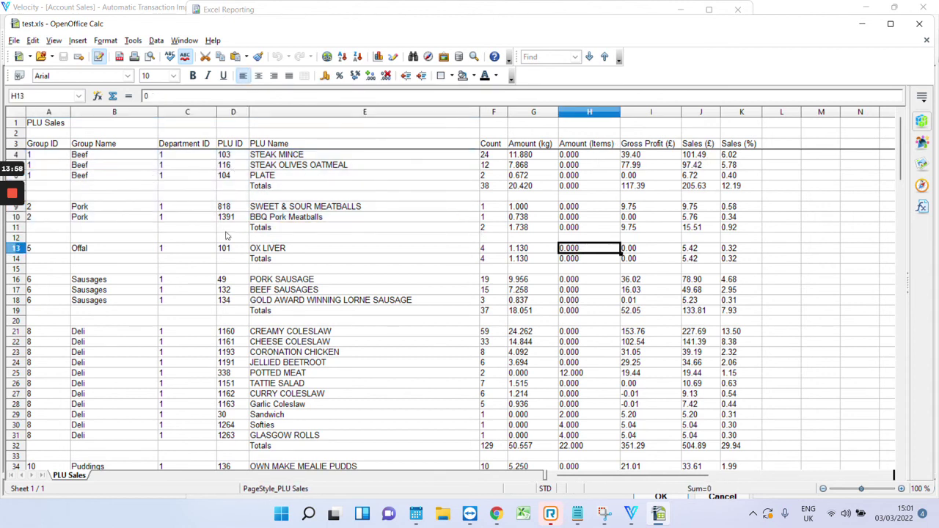
pyautogui.click(530, 157)
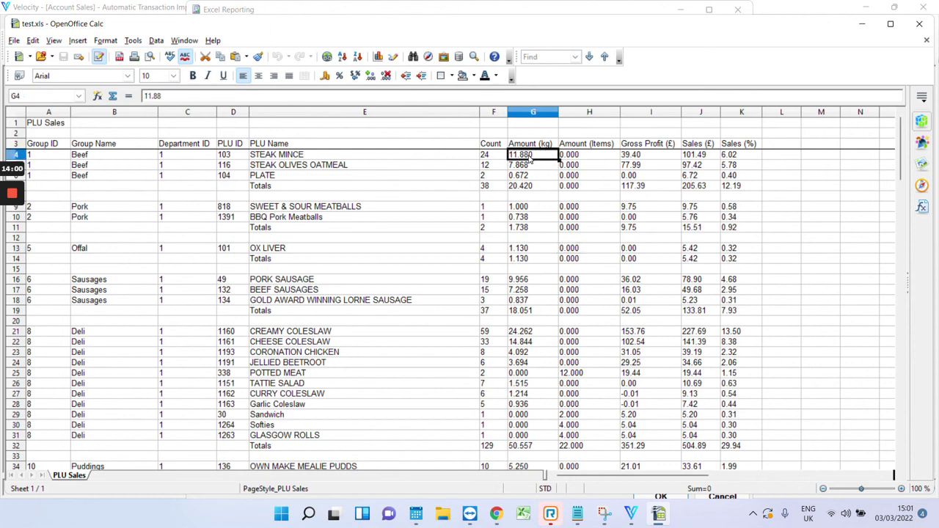
pyautogui.click(702, 157)
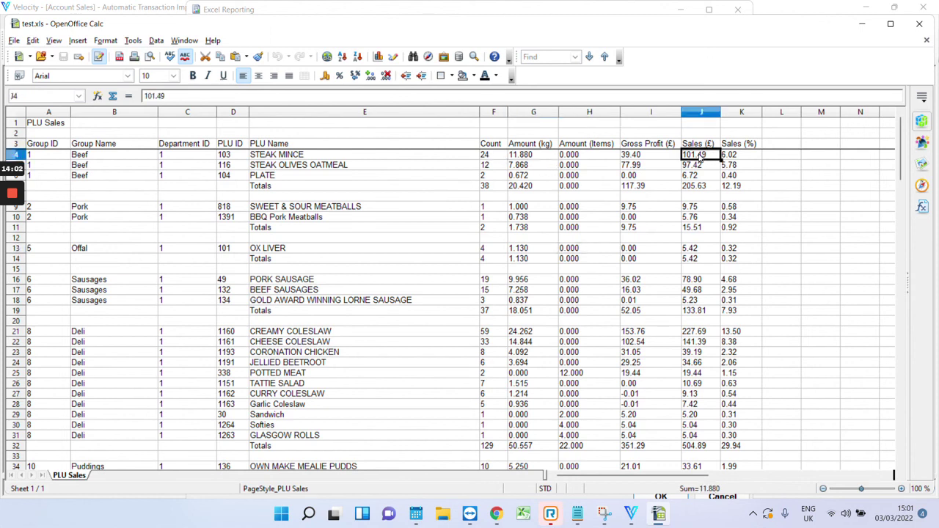
pyautogui.scroll(-17, 409, 227)
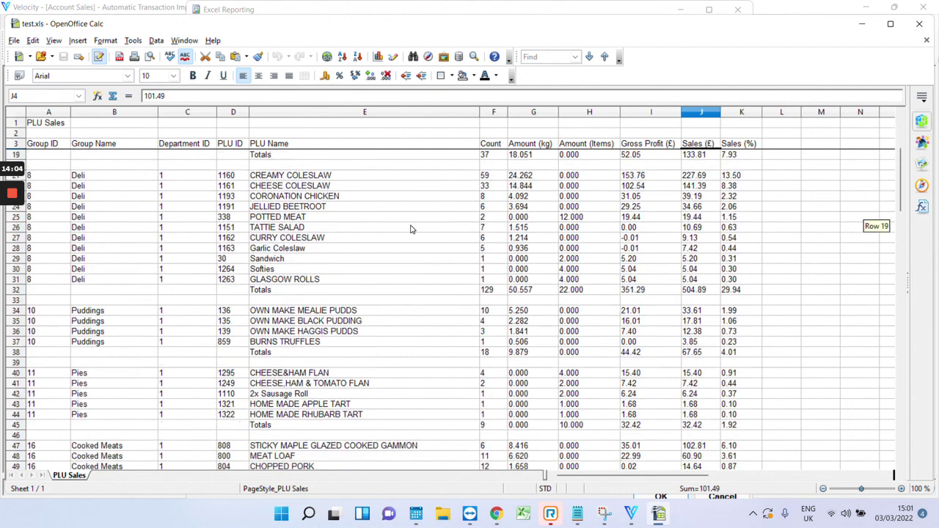
# Step: Close the exported Calc spreadsheet and the Excel Reporting window, then bring up Business Analysis reports
pyautogui.click(918, 25)
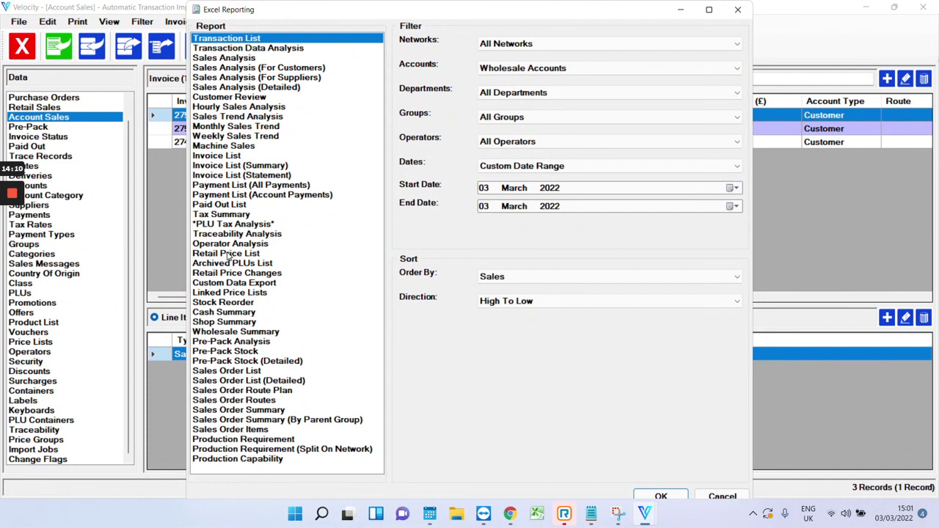
pyautogui.click(243, 156)
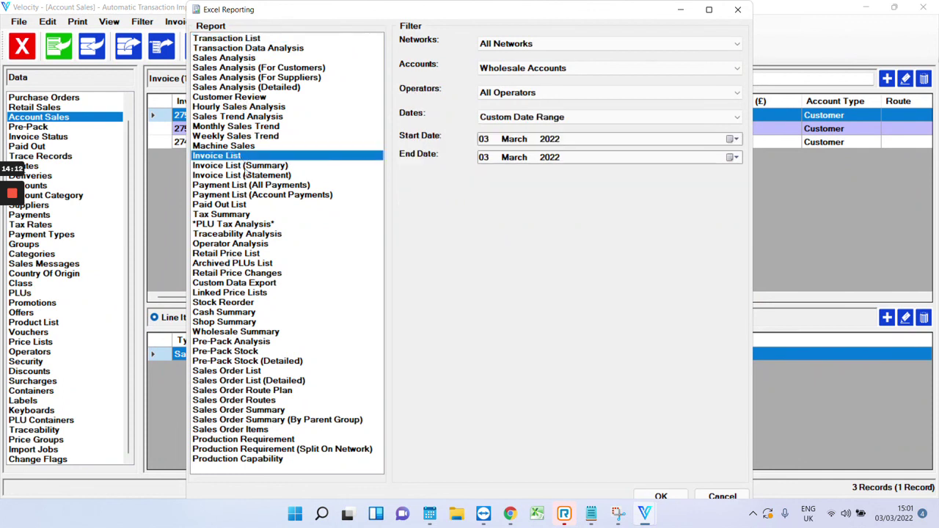
pyautogui.click(739, 8)
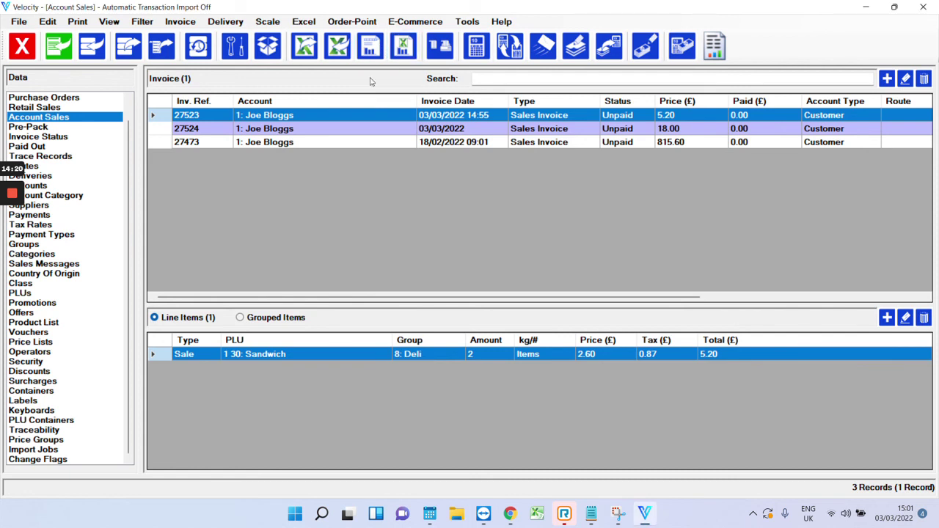
pyautogui.click(370, 46)
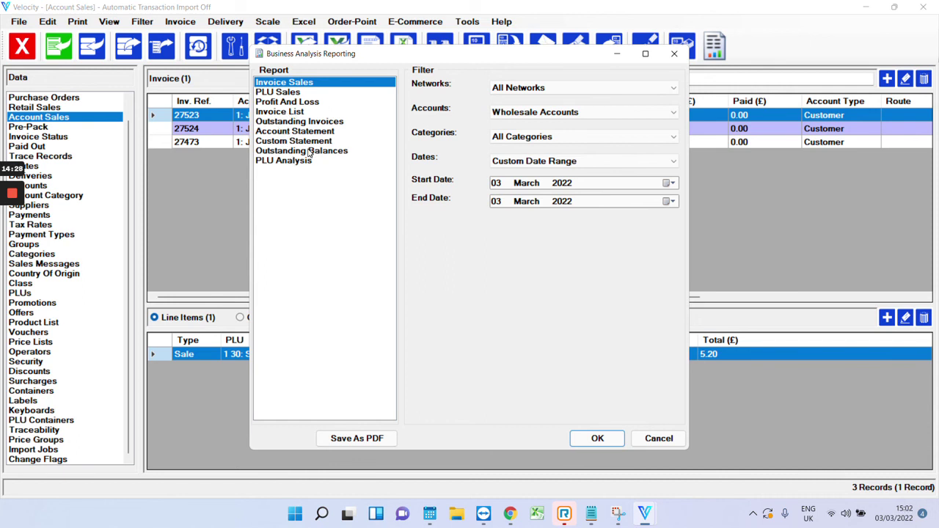
# Step: Run an Account Statement for the single customer account, including zero-balance accounts
pyautogui.click(307, 123)
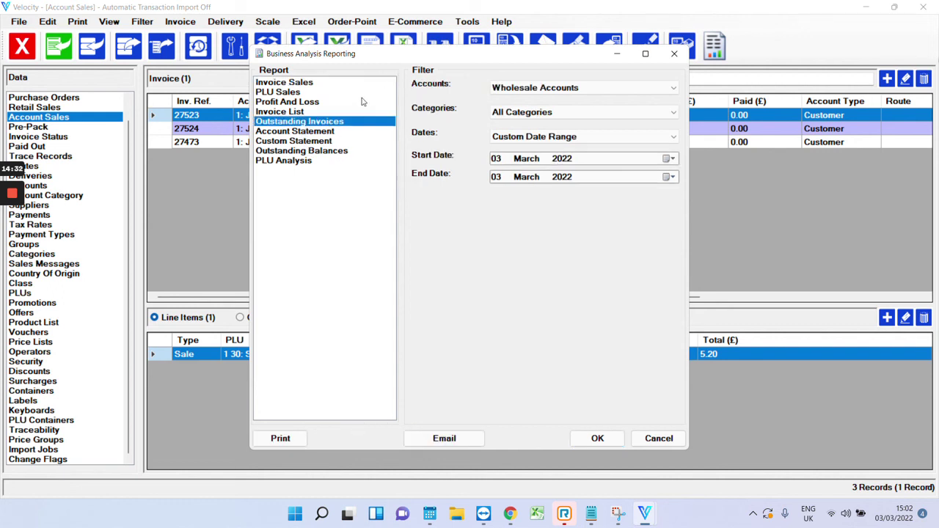
pyautogui.click(311, 132)
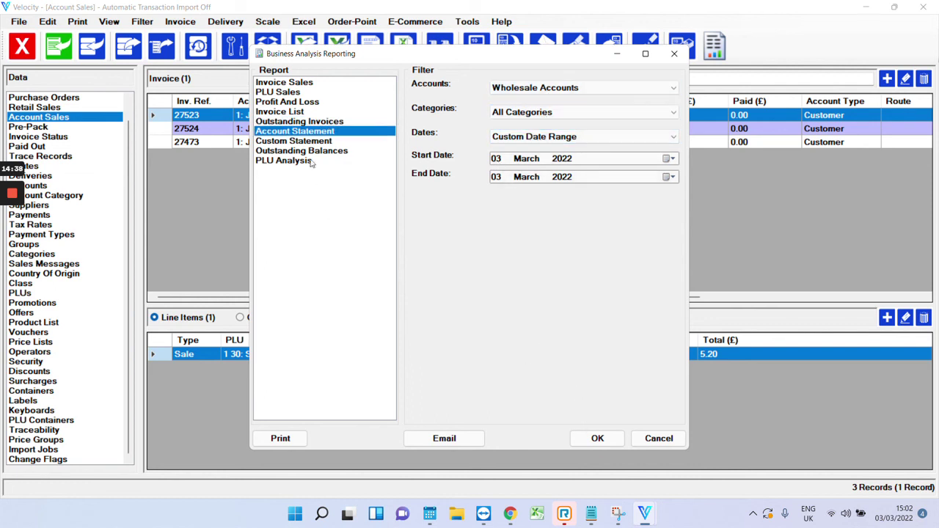
pyautogui.click(588, 88)
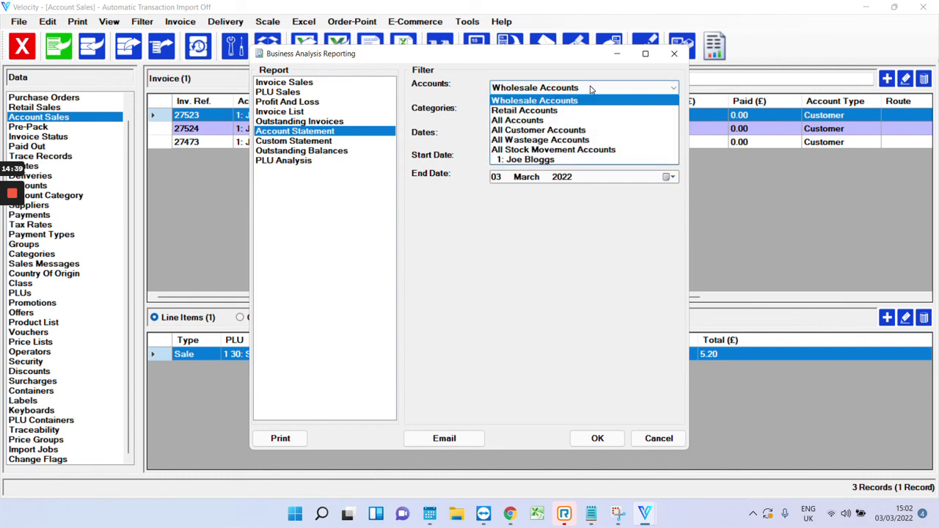
pyautogui.click(556, 159)
pyautogui.click(597, 438)
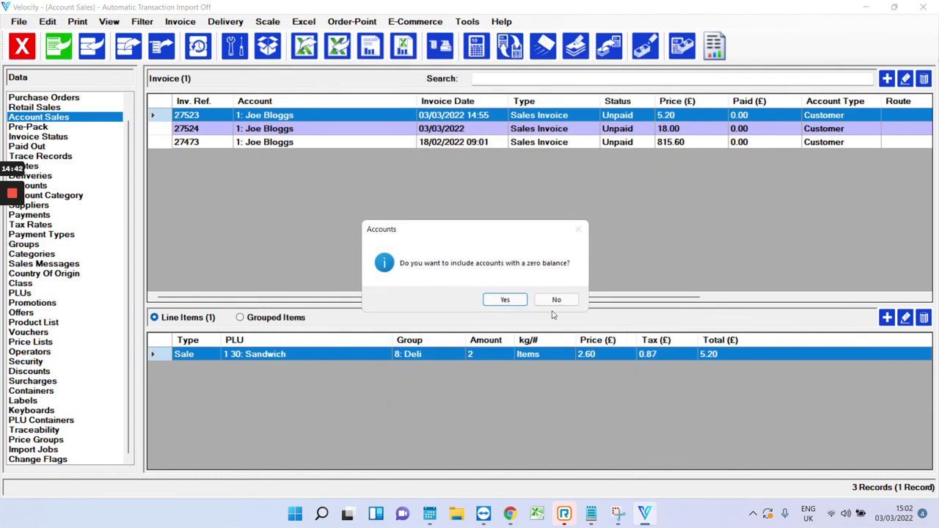
pyautogui.click(515, 299)
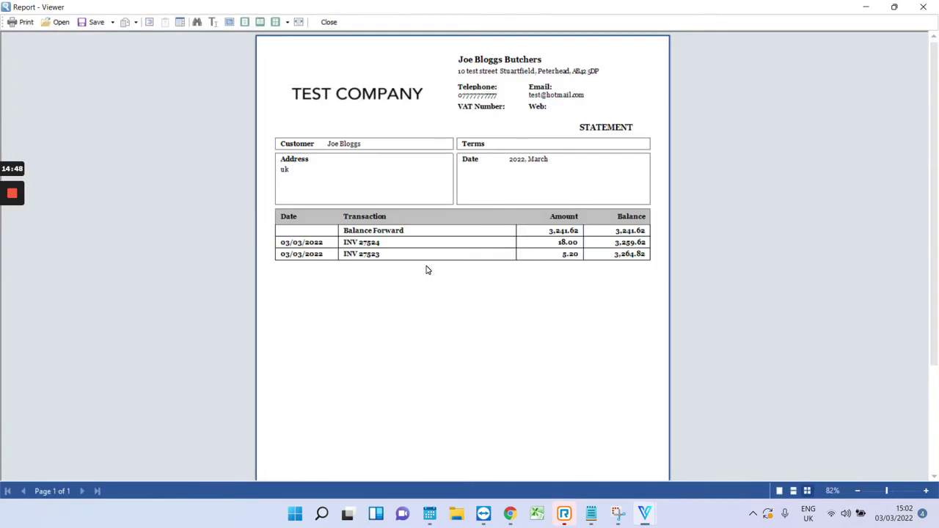
# Step: Review the statement showing invoices 27524 and 27523 and closing balance 3,264.82, then close it
pyautogui.scroll(-3, 465, 286)
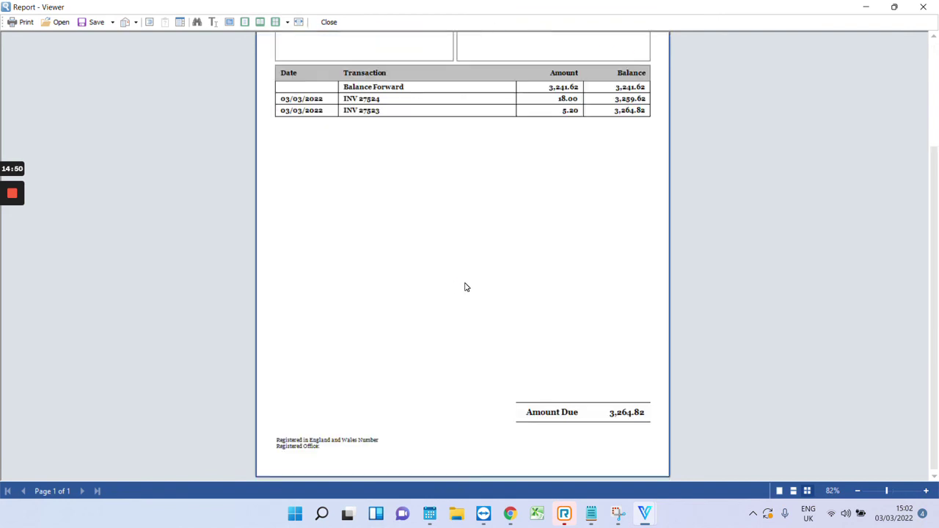
pyautogui.scroll(3, 526, 382)
pyautogui.scroll(-3, 526, 379)
pyautogui.scroll(3, 504, 372)
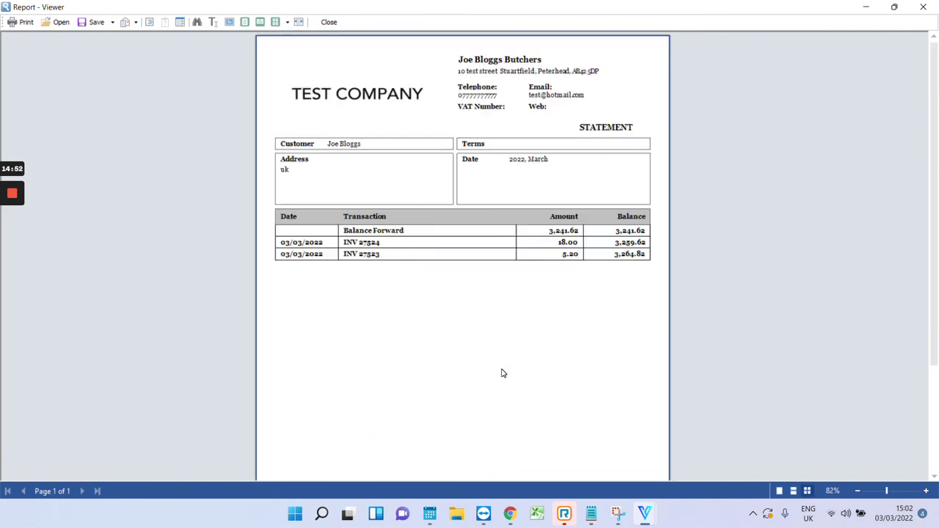
pyautogui.scroll(-3, 503, 373)
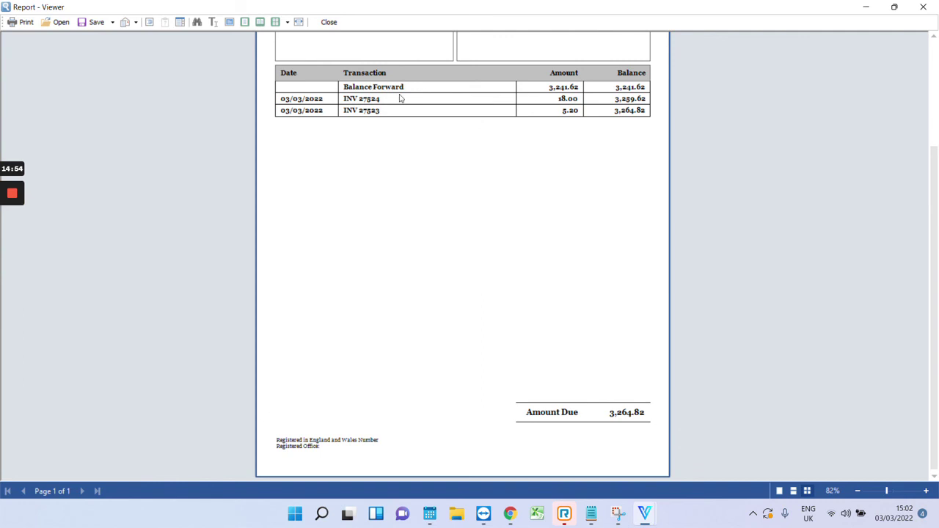
pyautogui.click(328, 21)
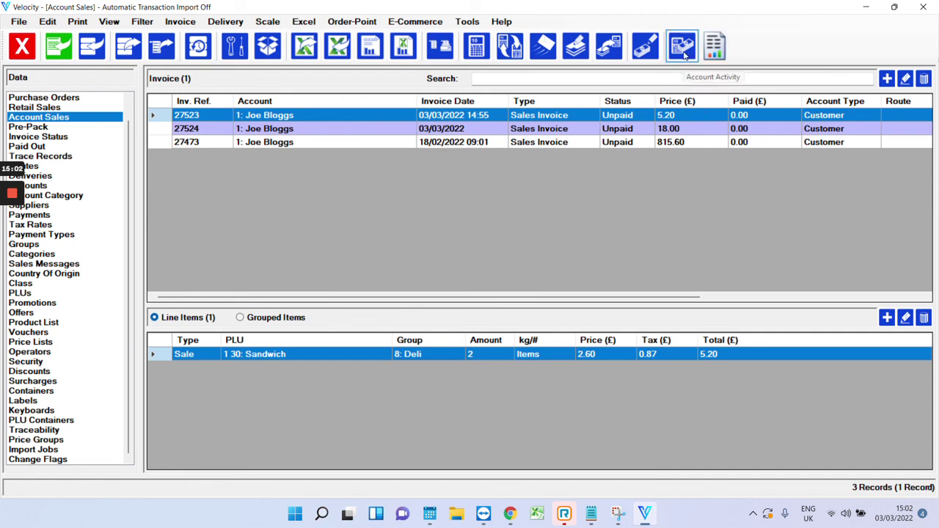
# Step: In Account Activity, pay invoice 27523 with 5.2 and close the window
pyautogui.click(682, 51)
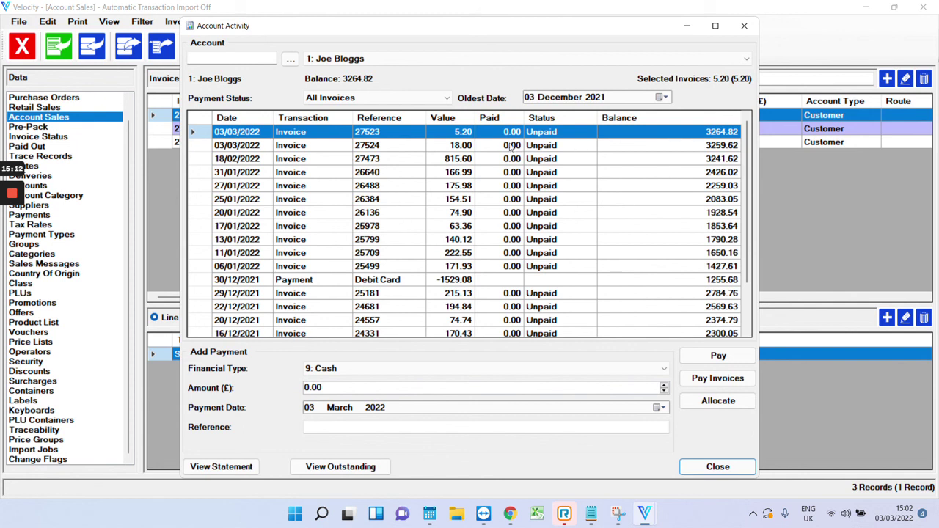
pyautogui.moveTo(545, 157); pyautogui.dragTo(570, 294)
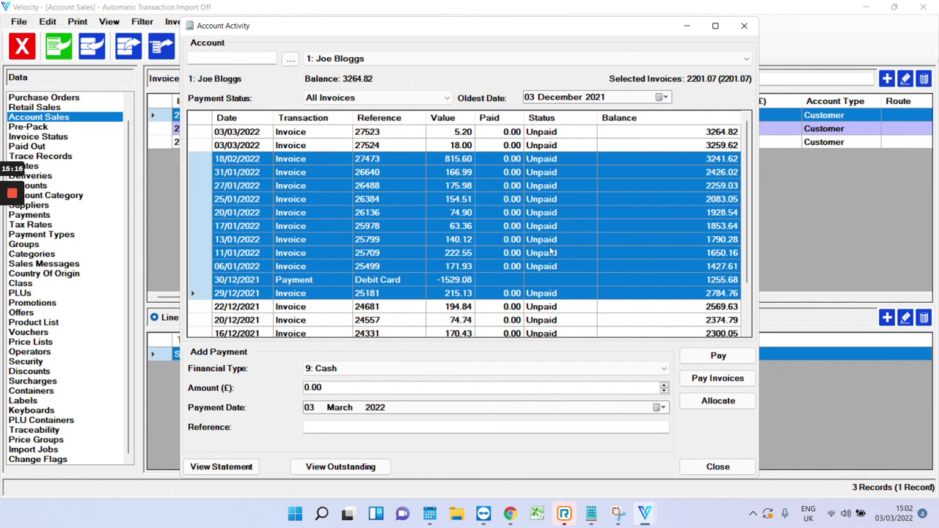
pyautogui.click(455, 135)
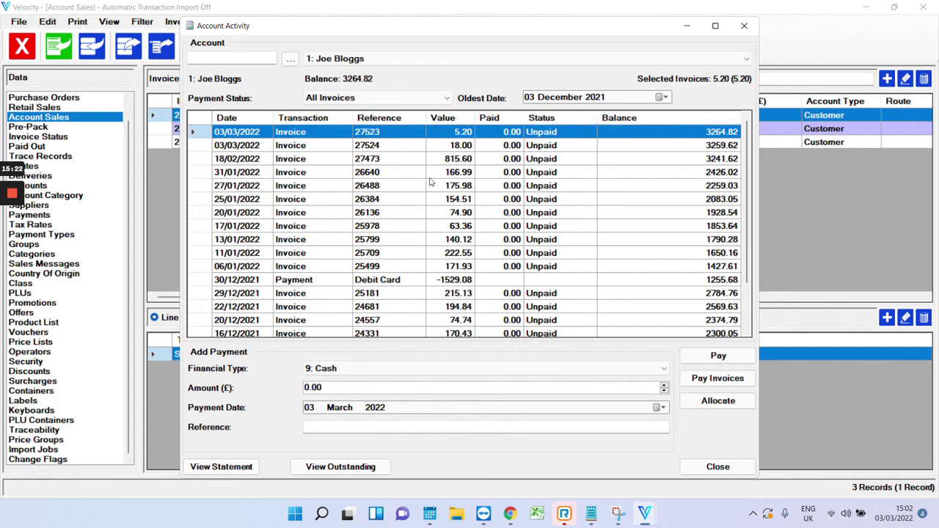
pyautogui.click(347, 387)
pyautogui.write('5.2')
pyautogui.click(710, 379)
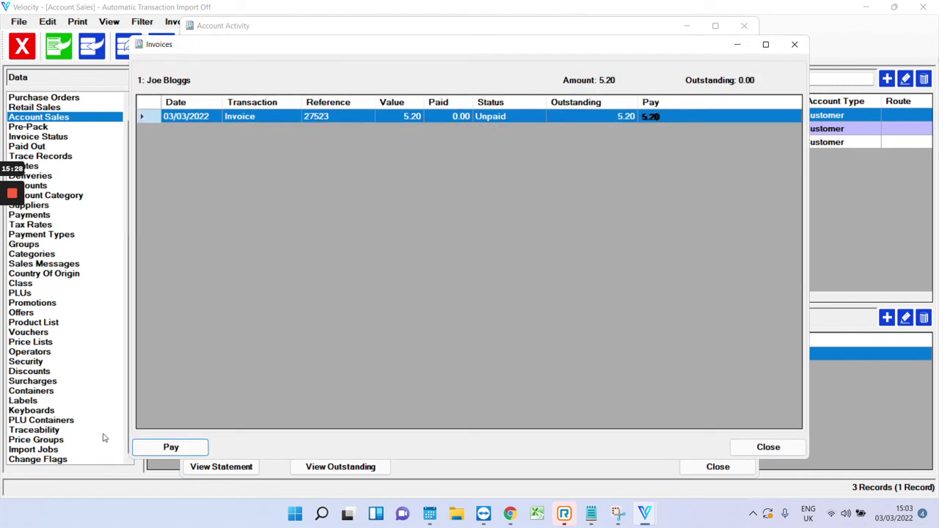
pyautogui.click(176, 449)
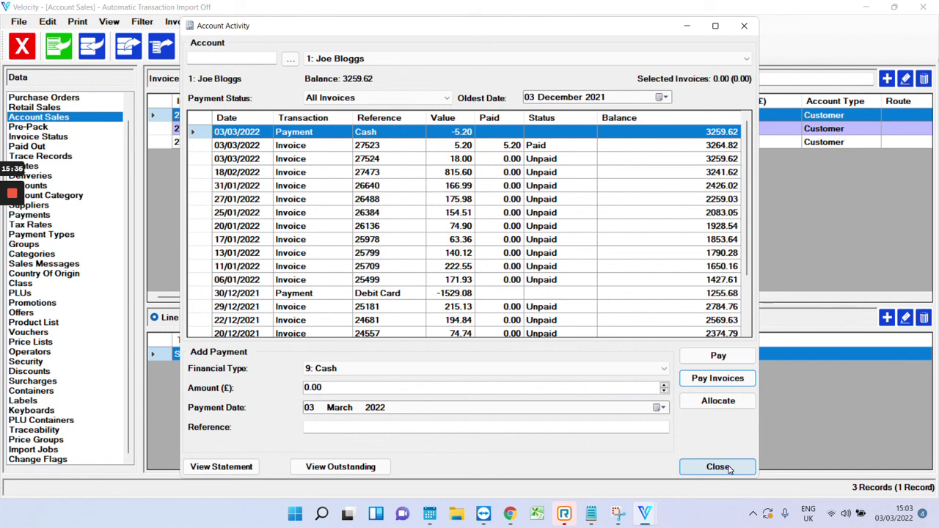
pyautogui.click(717, 467)
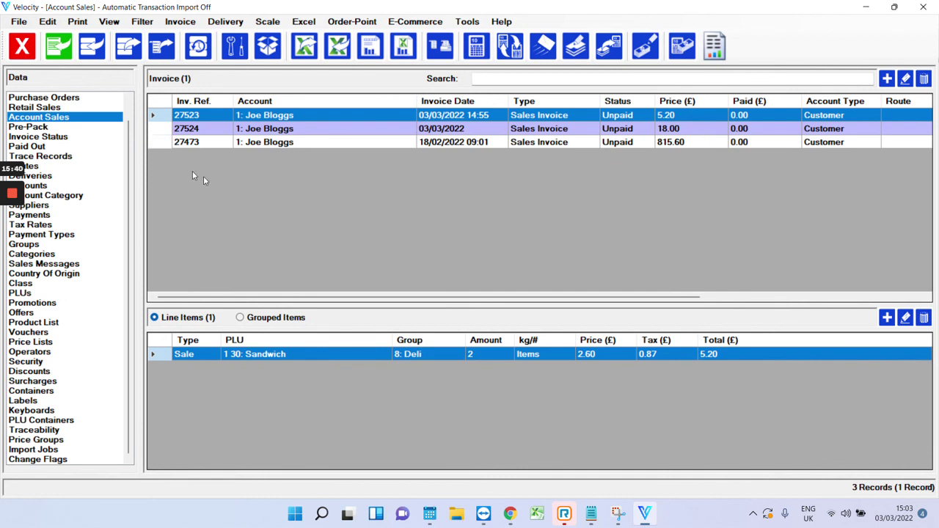
pyautogui.moveTo(12, 220)
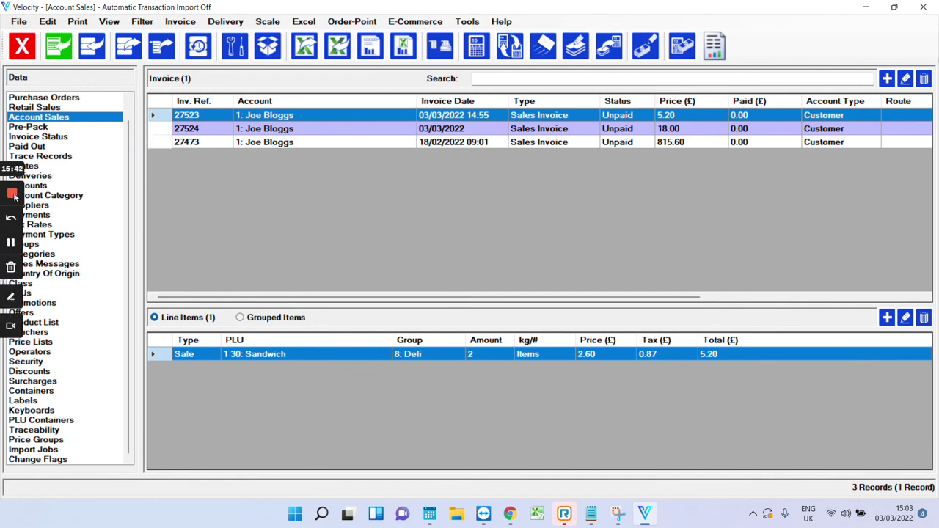
pyautogui.click(63, 50)
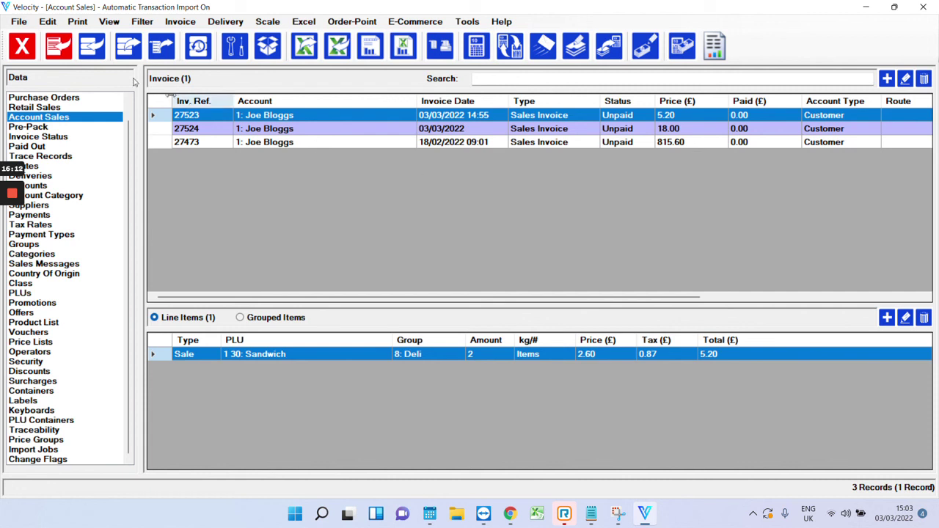
pyautogui.click(60, 47)
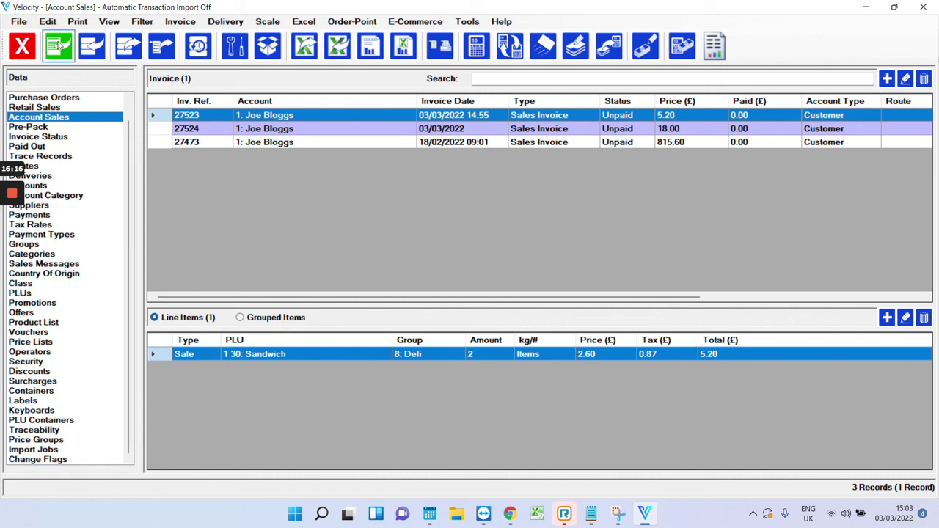
pyautogui.click(62, 50)
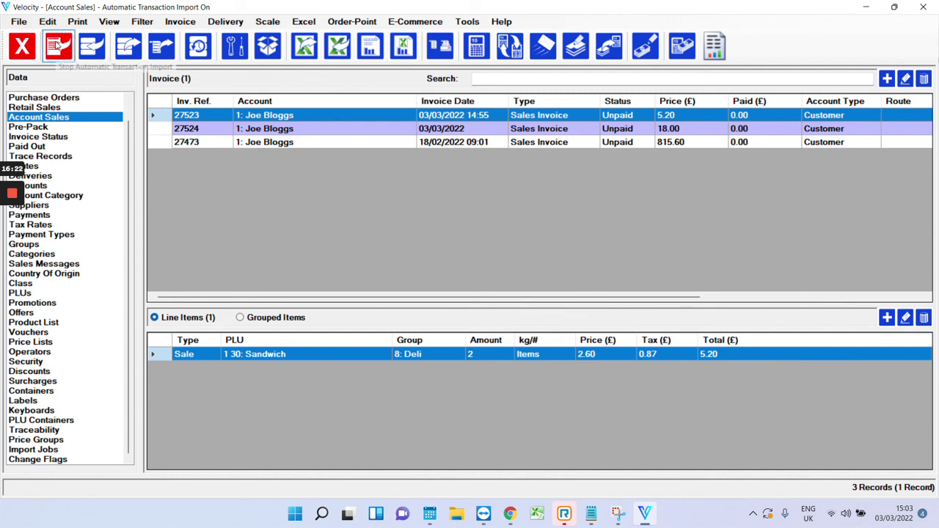
pyautogui.click(62, 50)
pyautogui.scroll(1, 72, 291)
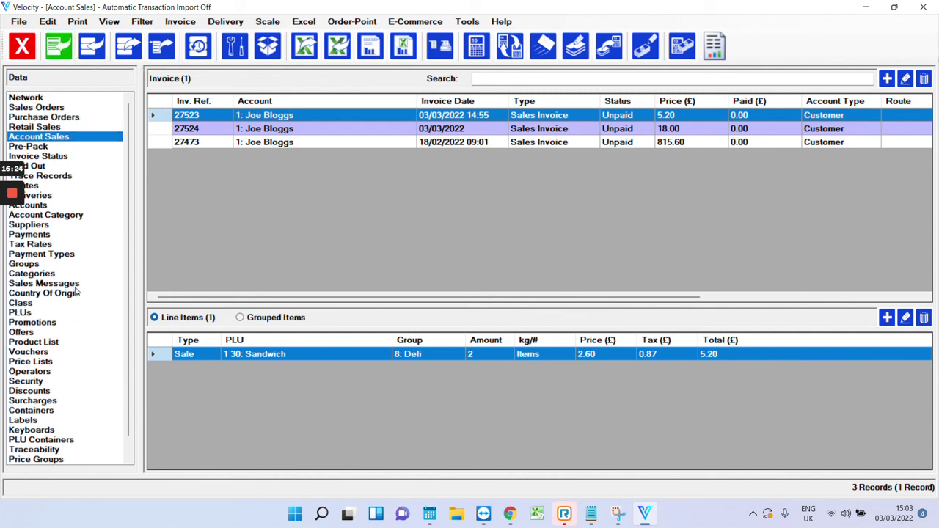
pyautogui.scroll(-1, 77, 291)
pyautogui.scroll(1, 78, 291)
pyautogui.scroll(-1, 79, 289)
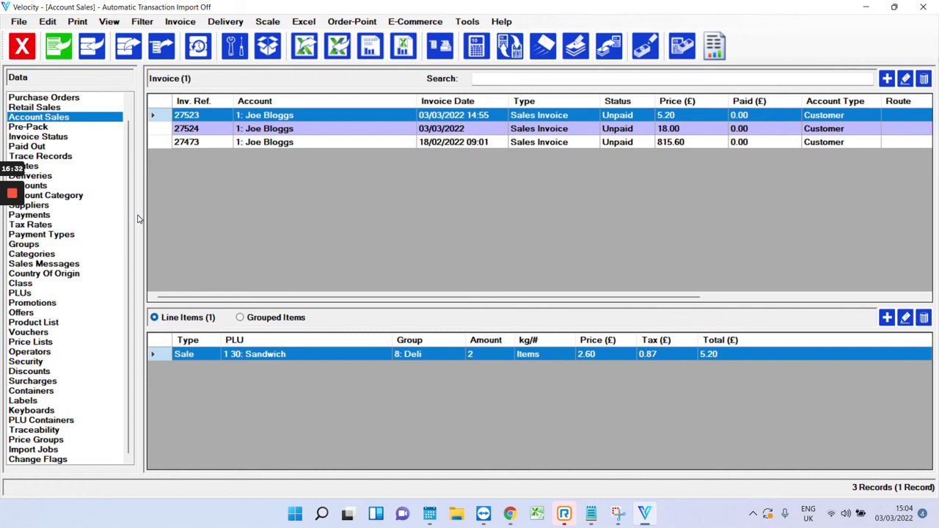
pyautogui.moveTo(12, 198)
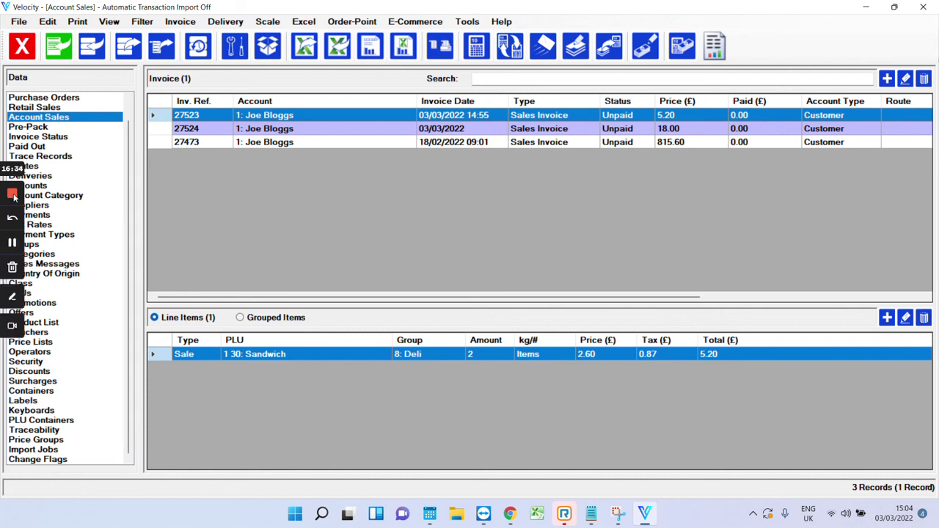